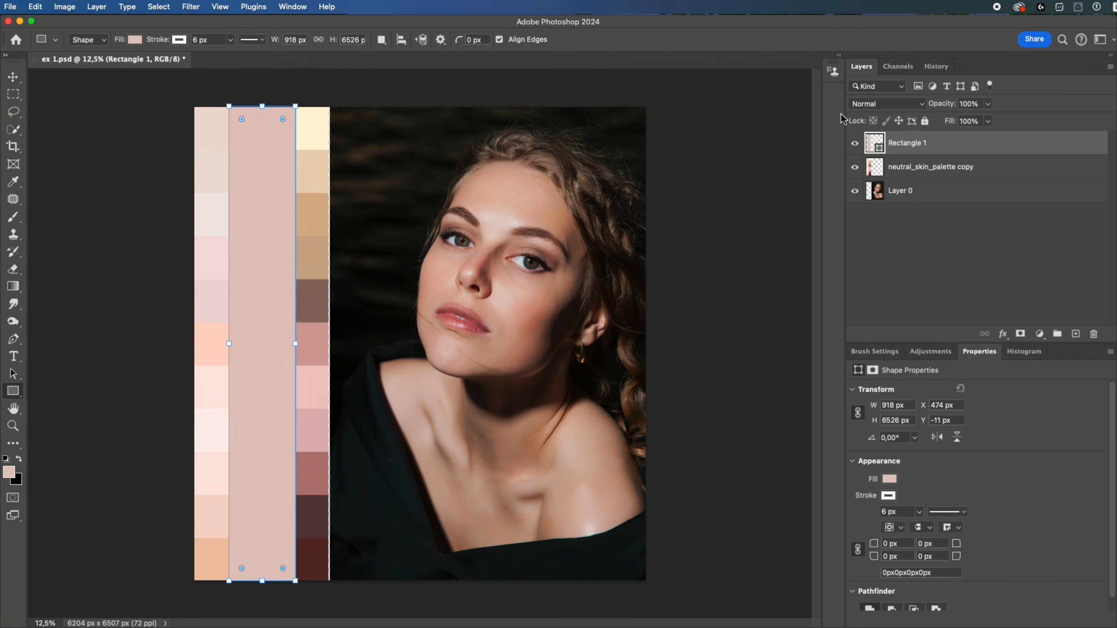
# - Set the Rectangle 1 layer's blend mode to Subtract, and hide it together with the neutral_skin_palette copy layer
pyautogui.click(895, 104)
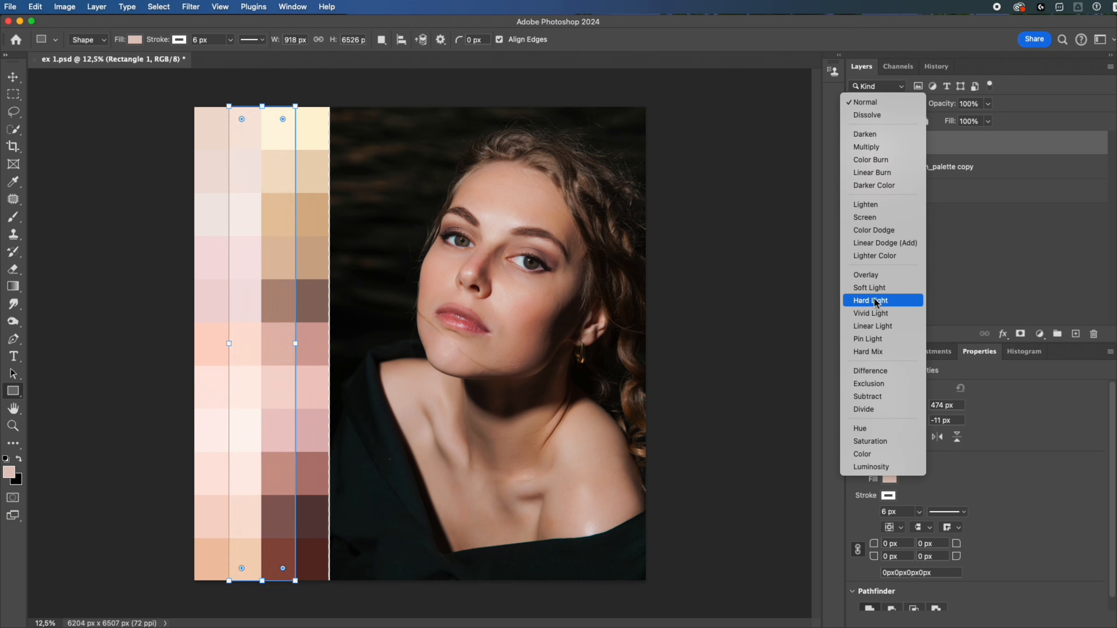
pyautogui.click(871, 396)
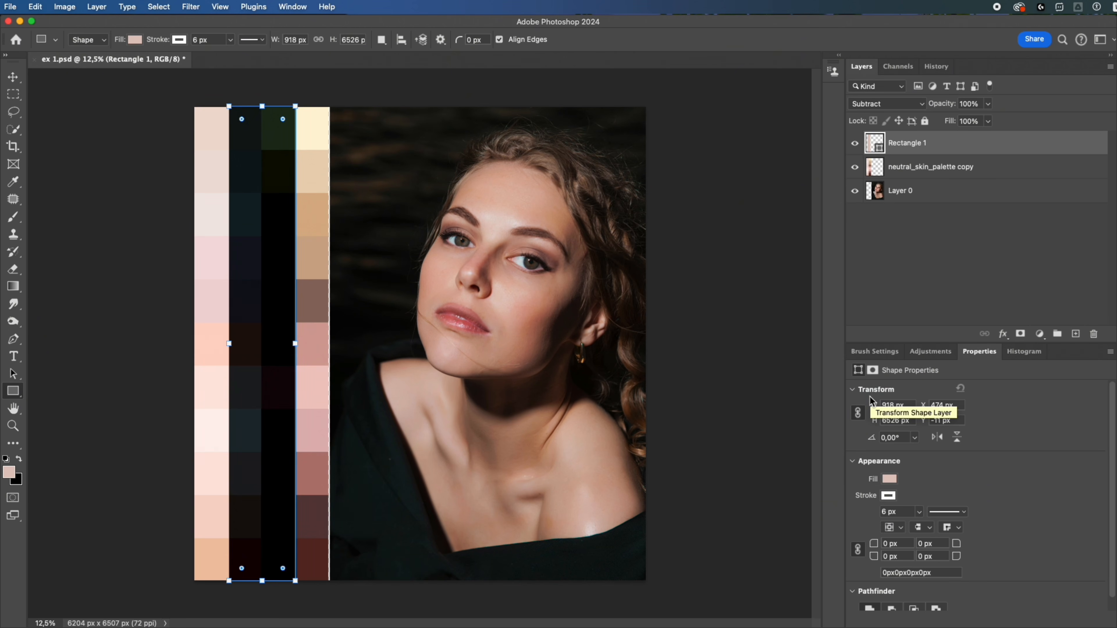
pyautogui.click(856, 145)
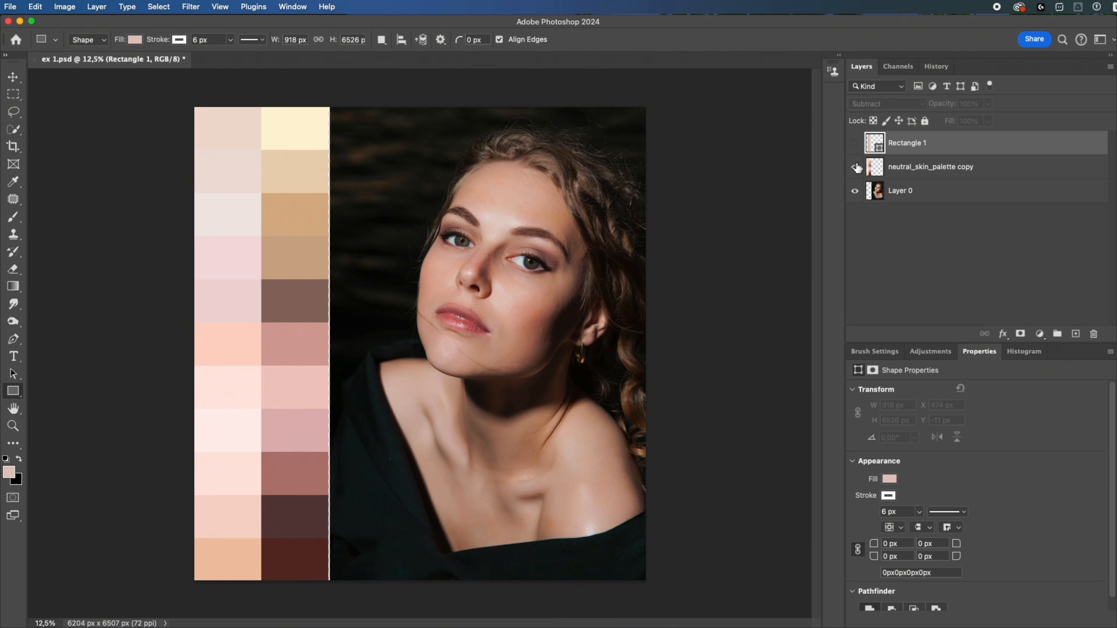
pyautogui.click(855, 167)
# - Select the skin areas of the portrait on Layer 0 with Color Range set to Skin Tones
pyautogui.click(925, 190)
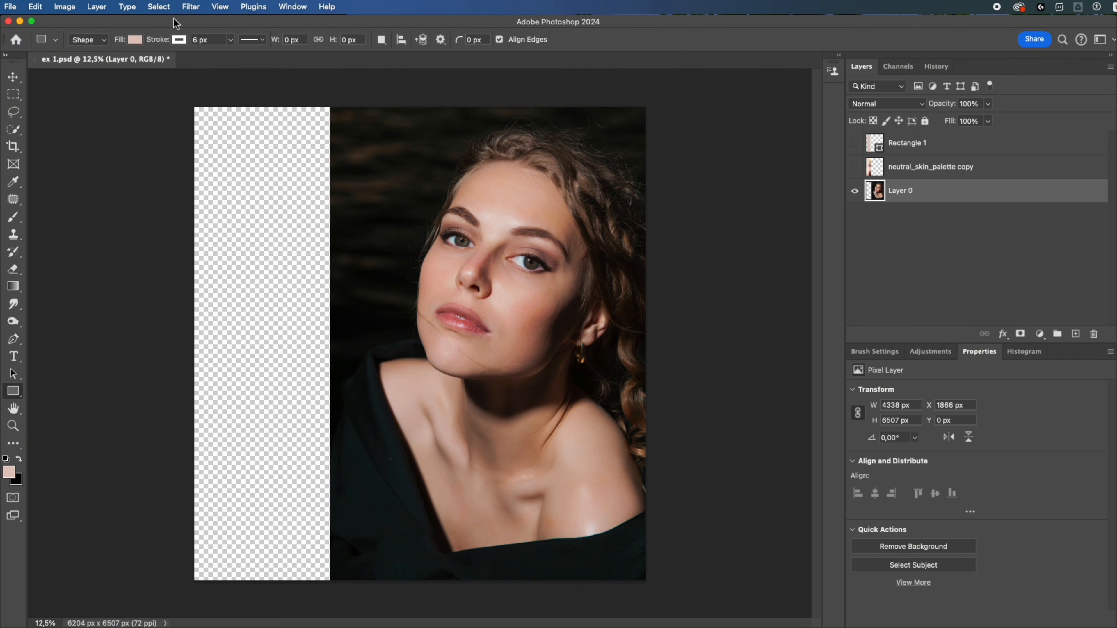
pyautogui.click(163, 9)
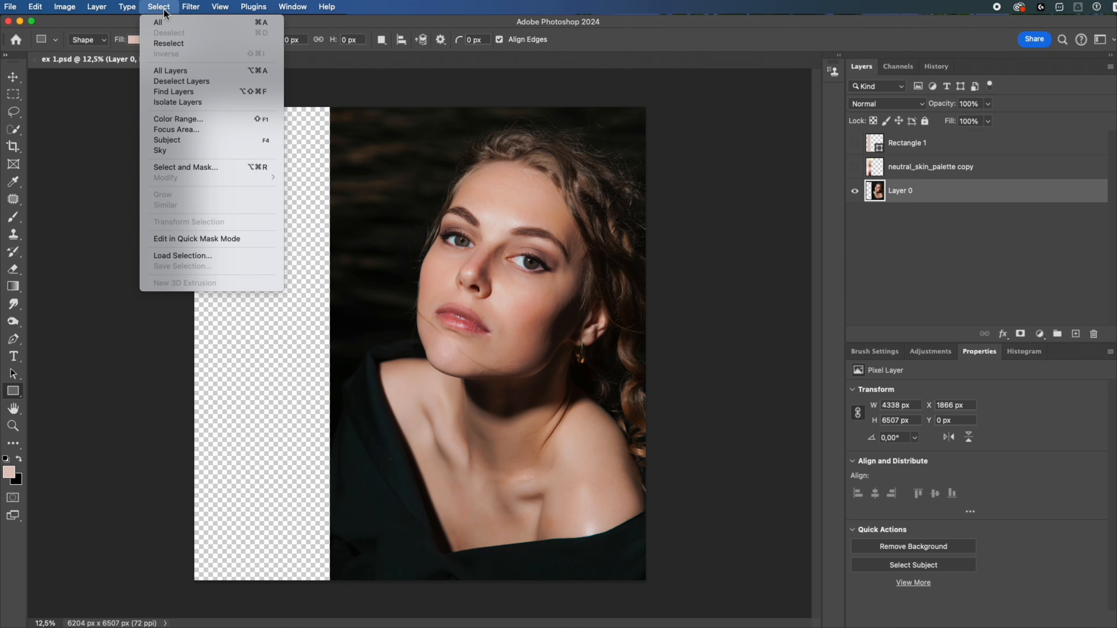
pyautogui.click(182, 120)
pyautogui.click(724, 205)
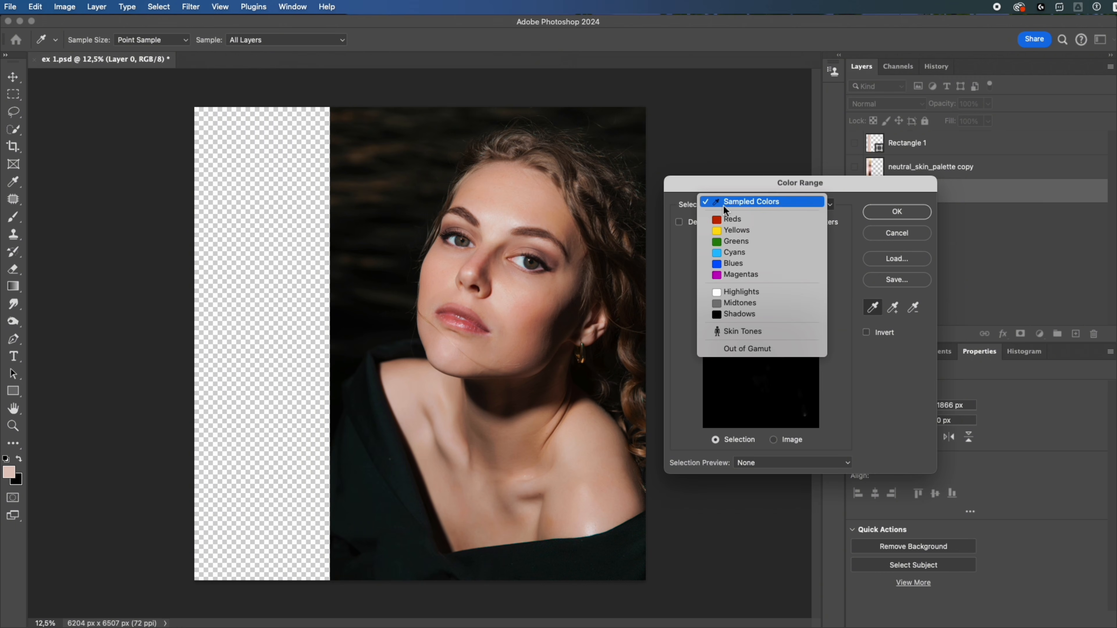
pyautogui.click(746, 334)
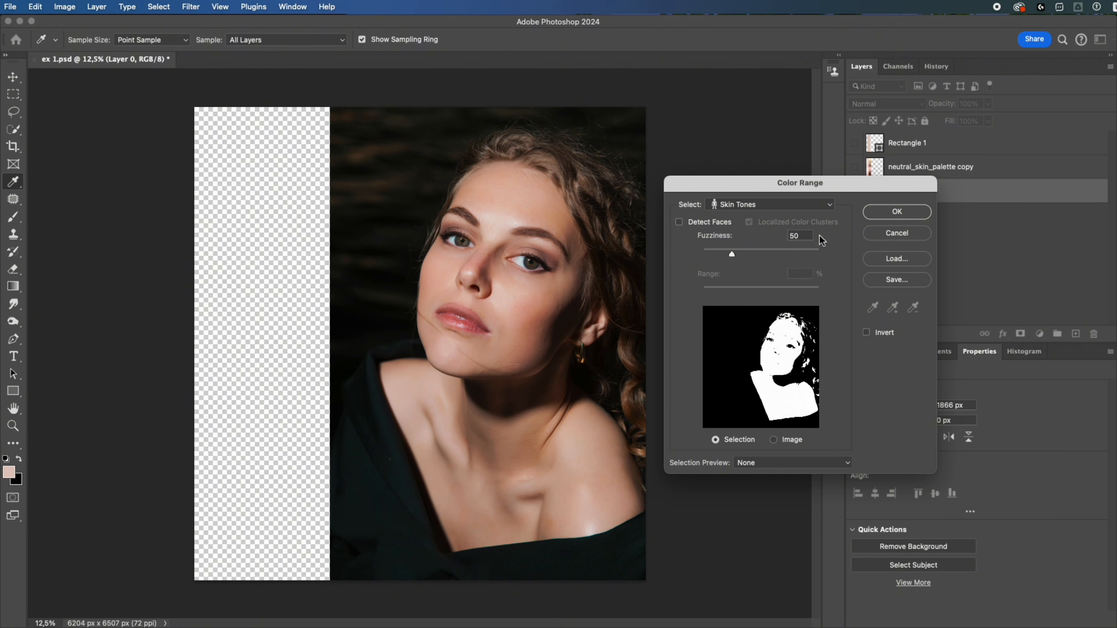
pyautogui.click(873, 213)
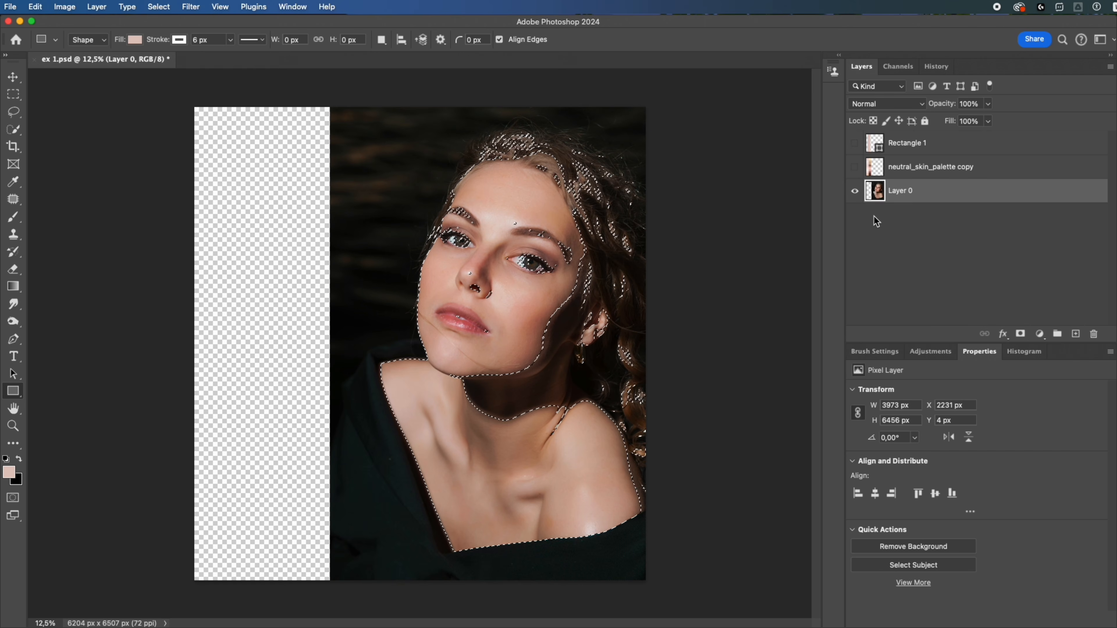
# - Add a Solid Color fill layer in #e2c7be over the selected skin and set its blend mode to Color Dodge
pyautogui.click(1040, 334)
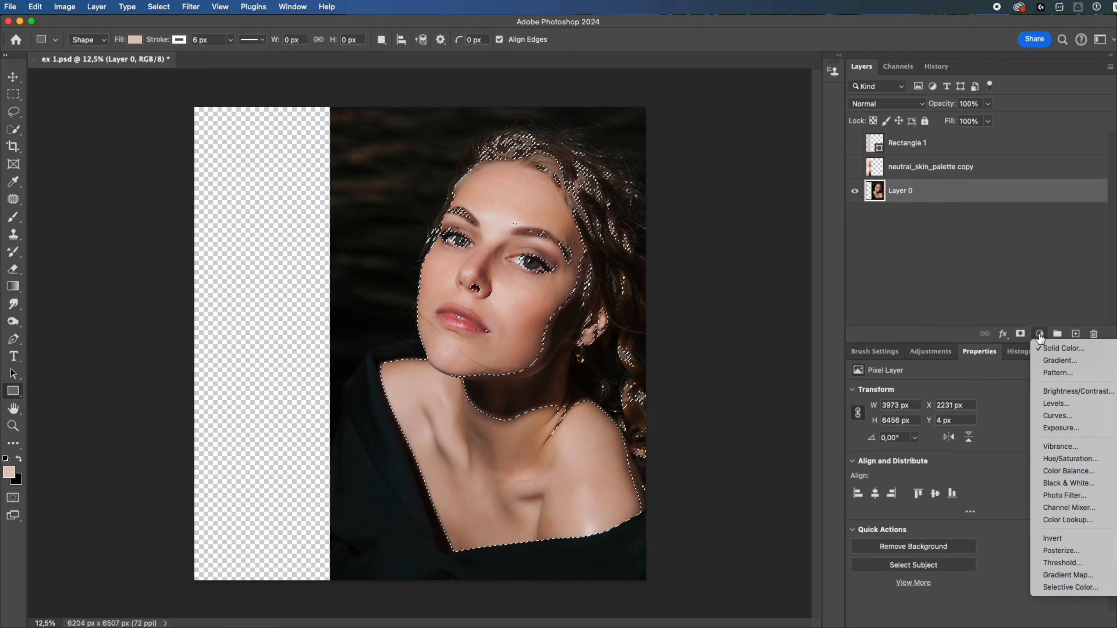
pyautogui.click(1040, 346)
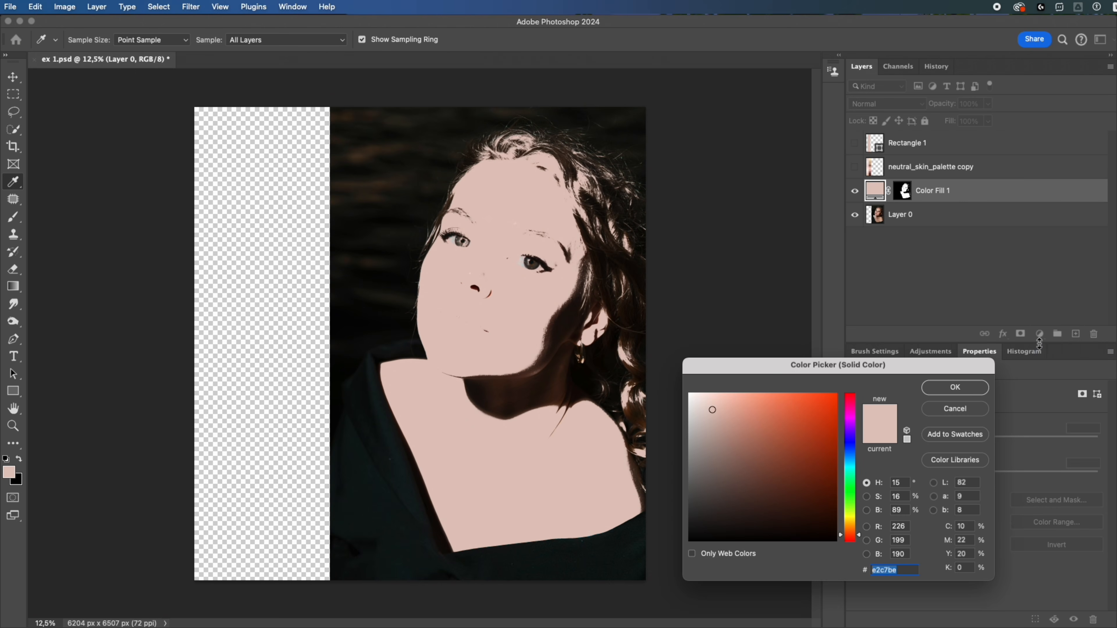
pyautogui.click(948, 389)
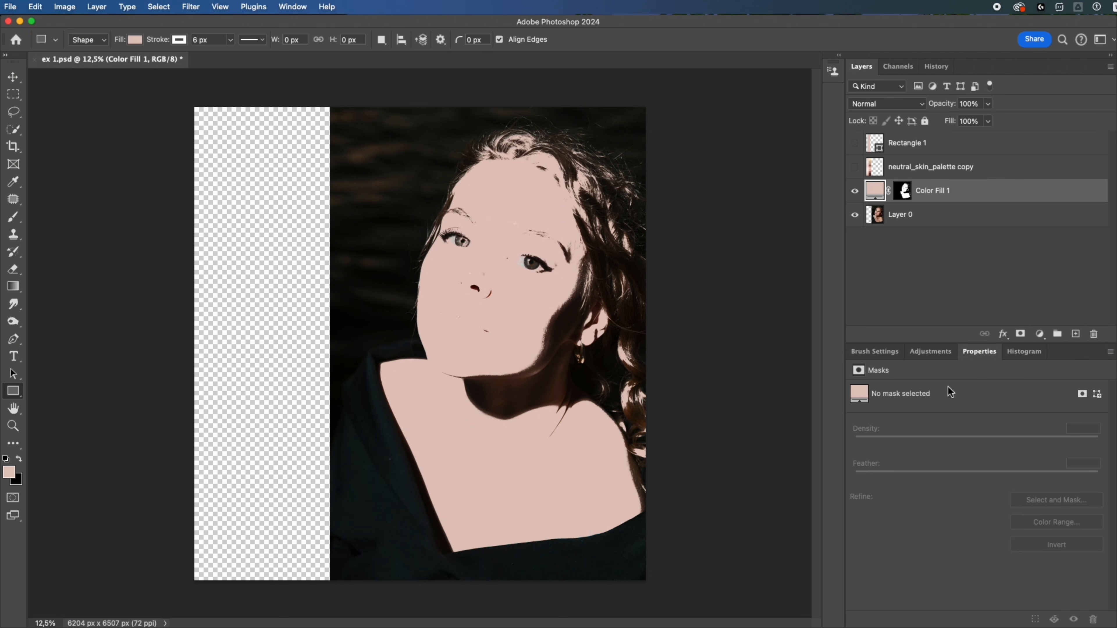
pyautogui.click(882, 104)
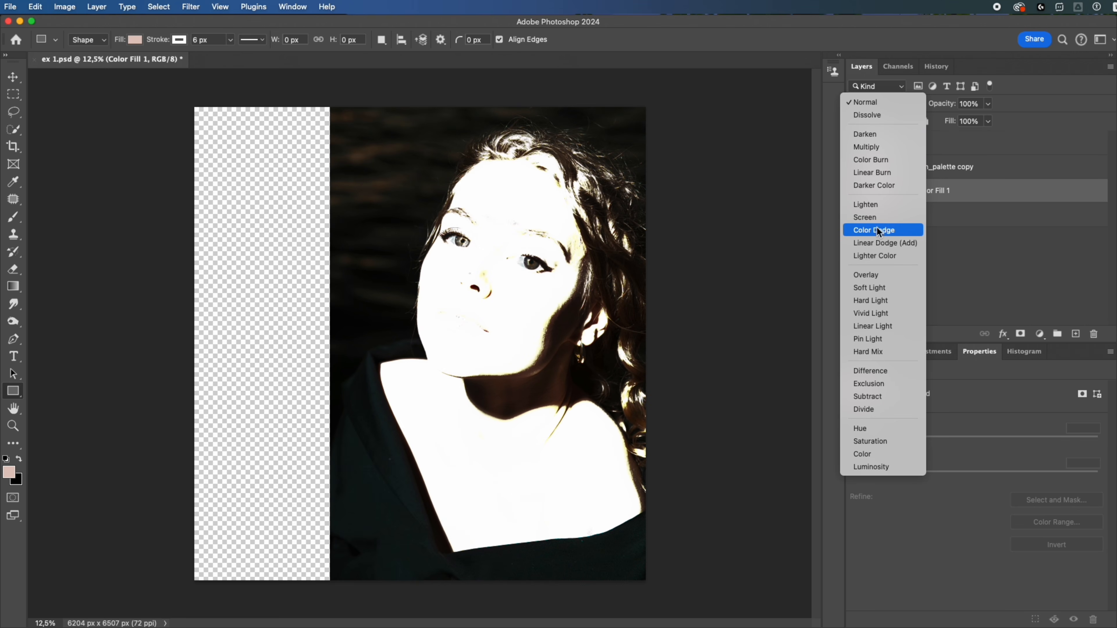
pyautogui.click(877, 228)
# - Show the neutral_skin_palette copy and Rectangle 1 layers, and open the skin fill layer's color for editing
pyautogui.click(855, 166)
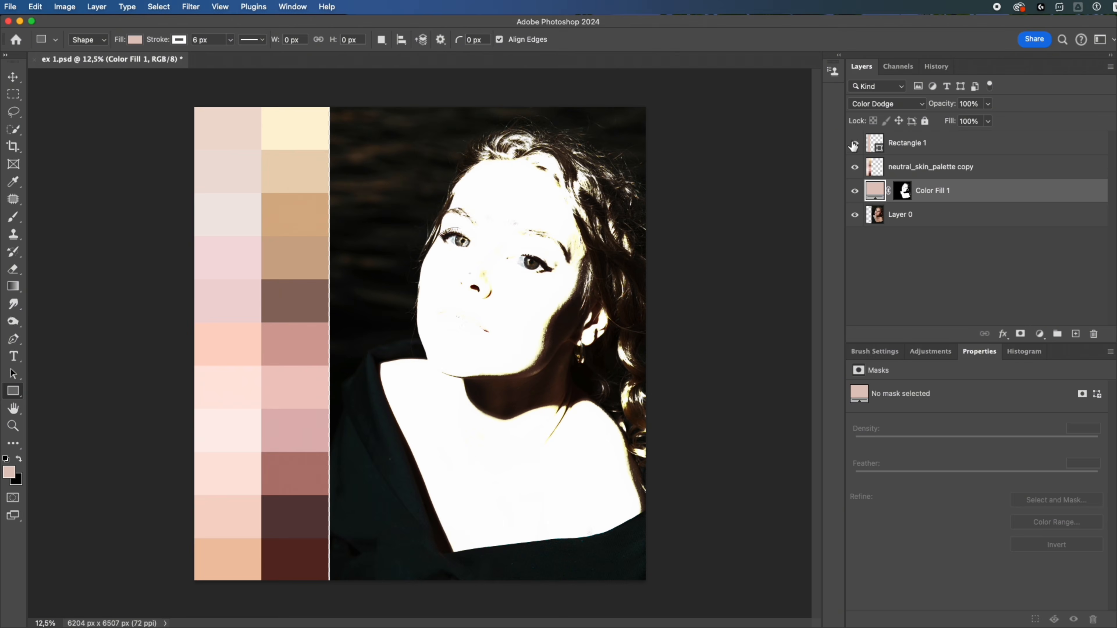
pyautogui.click(854, 144)
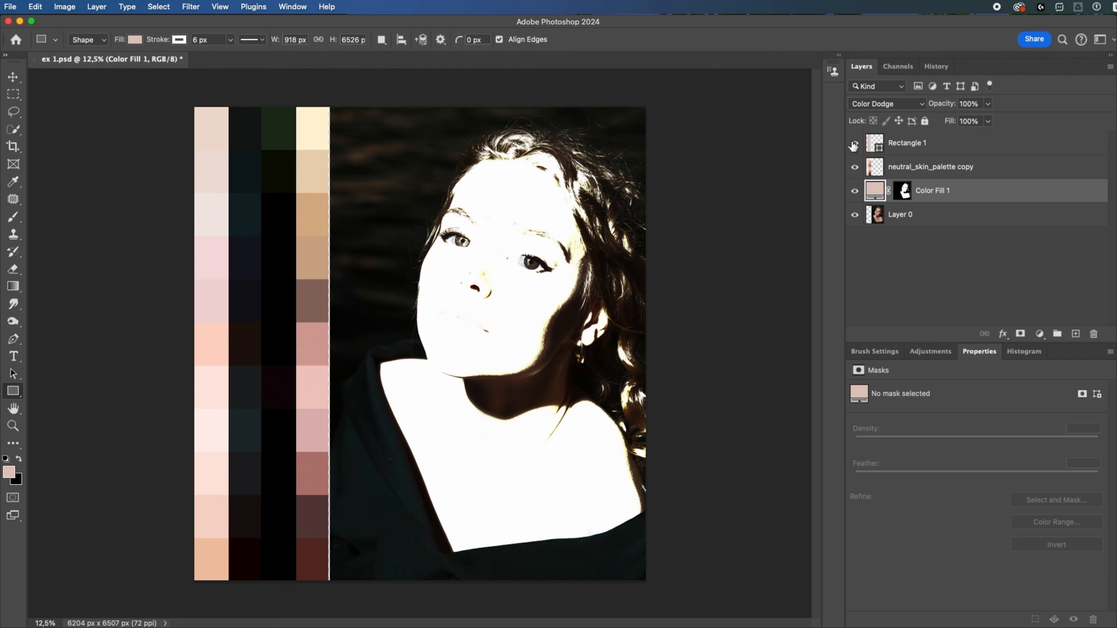
pyautogui.doubleClick(875, 194)
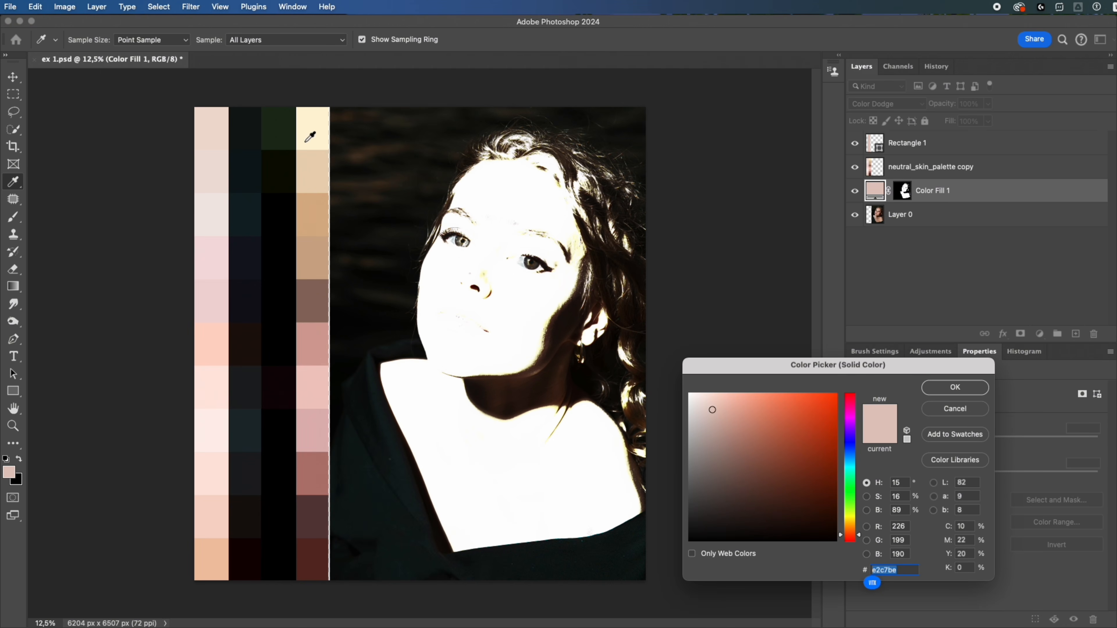
# - Try several dark swatches of the subtracted palette and the pale cream swatch as the skin fill's color
pyautogui.click(277, 137)
pyautogui.click(249, 177)
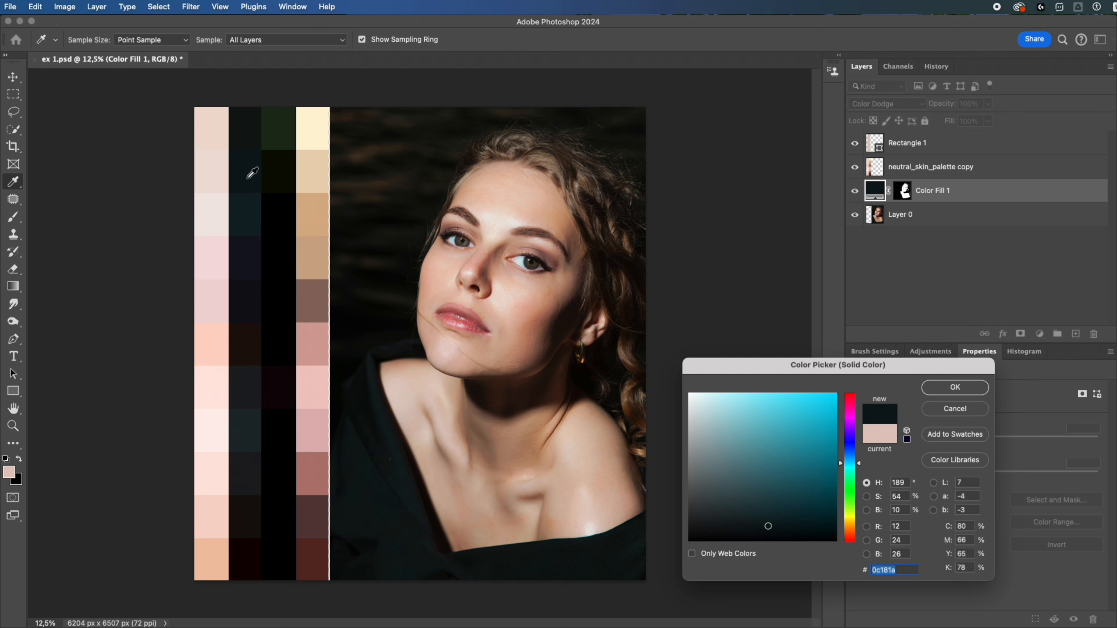
pyautogui.click(253, 251)
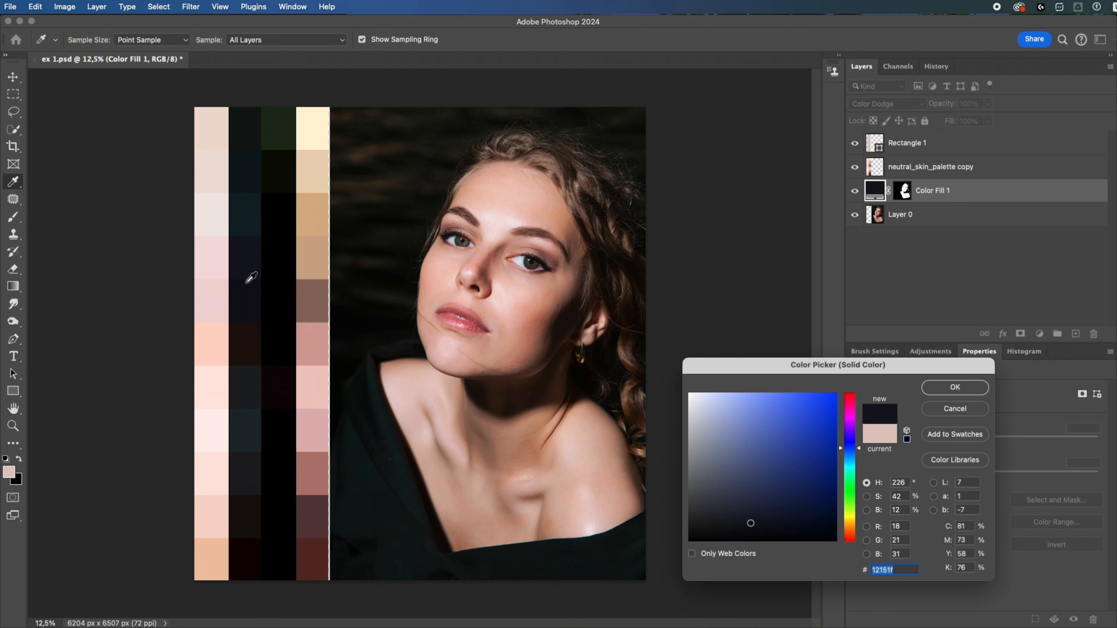
pyautogui.click(254, 334)
pyautogui.click(286, 428)
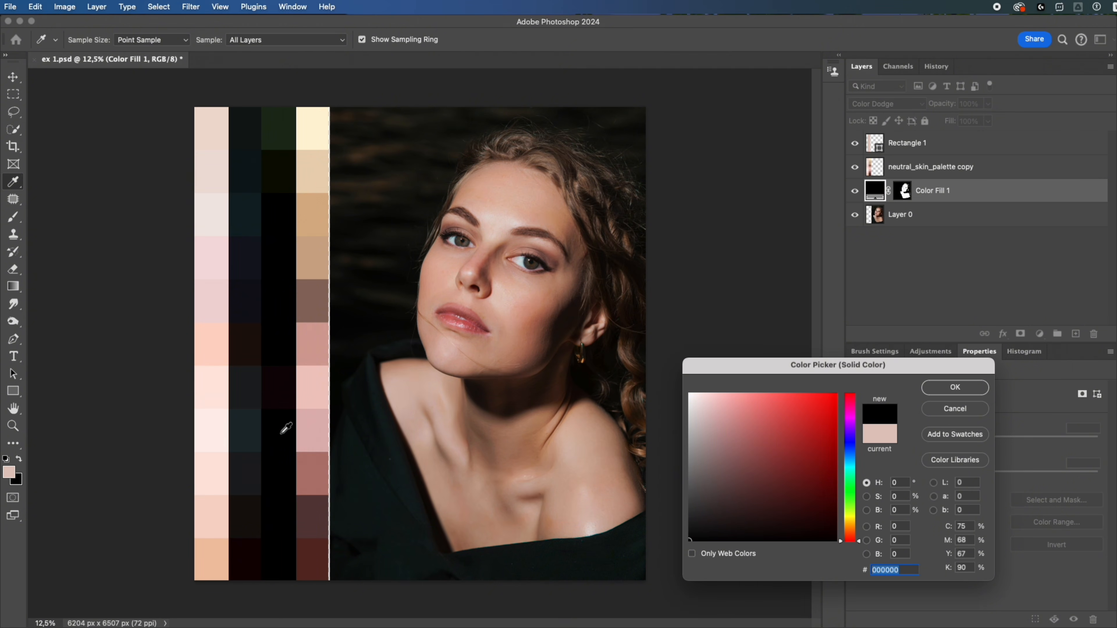
pyautogui.click(251, 468)
pyautogui.click(250, 514)
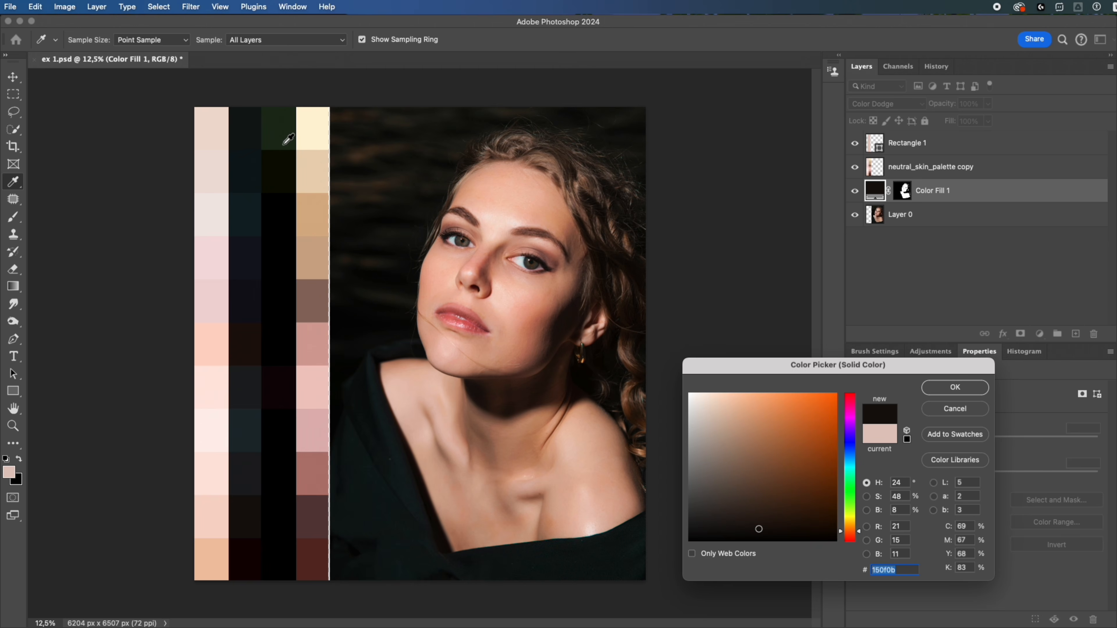
pyautogui.click(316, 126)
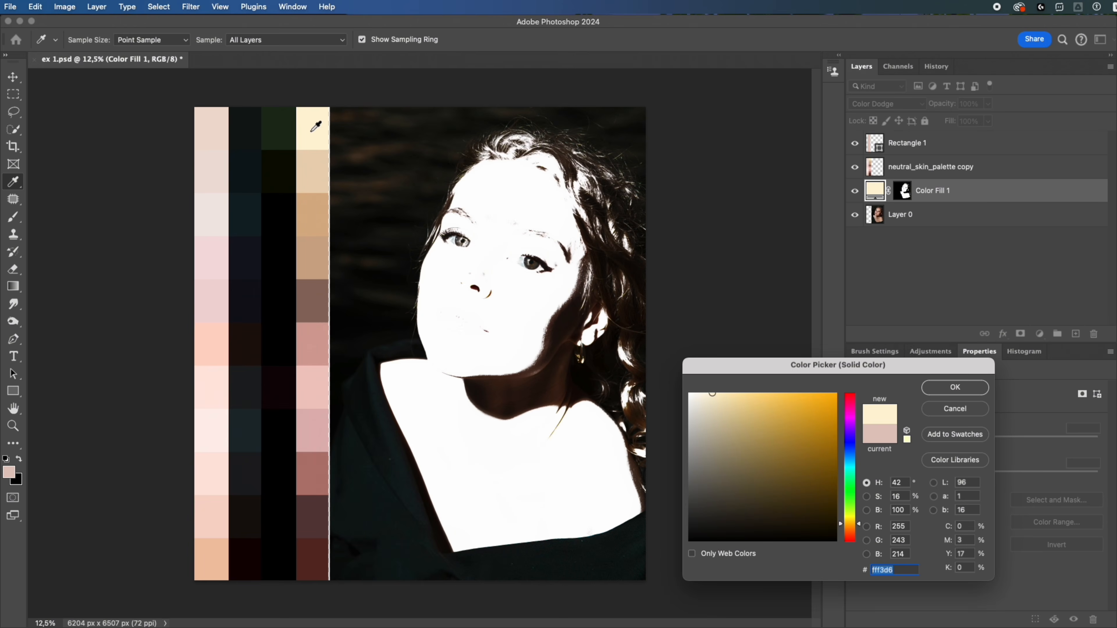
# - Set the skin fill to the palette's dark green swatch, #1d2c18, and compare the portrait with the fill hidden and shown
pyautogui.click(286, 126)
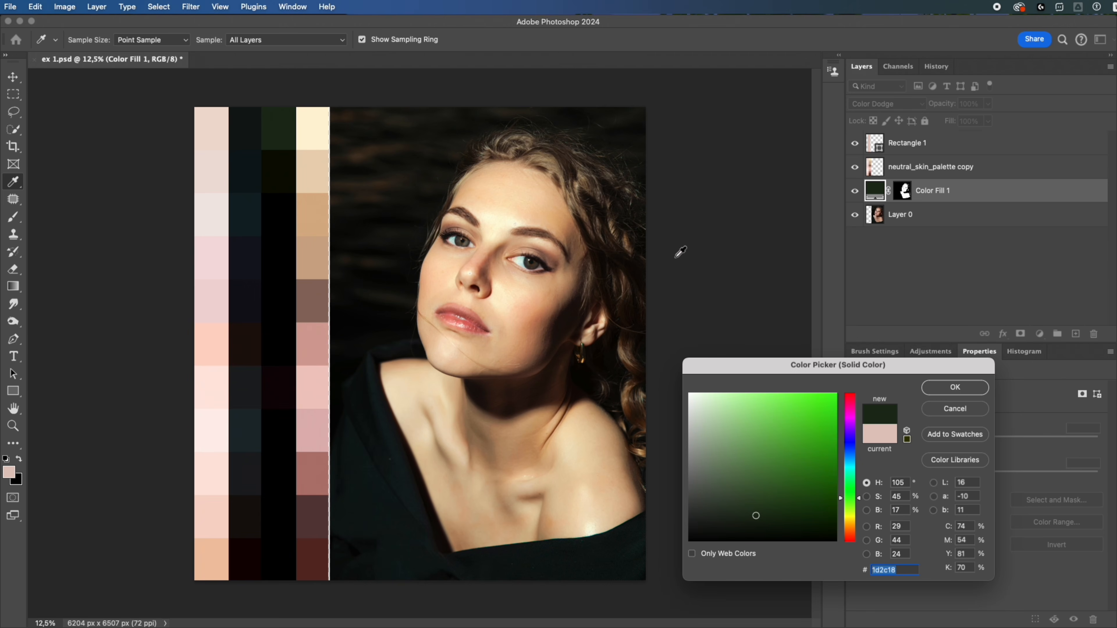
pyautogui.click(933, 391)
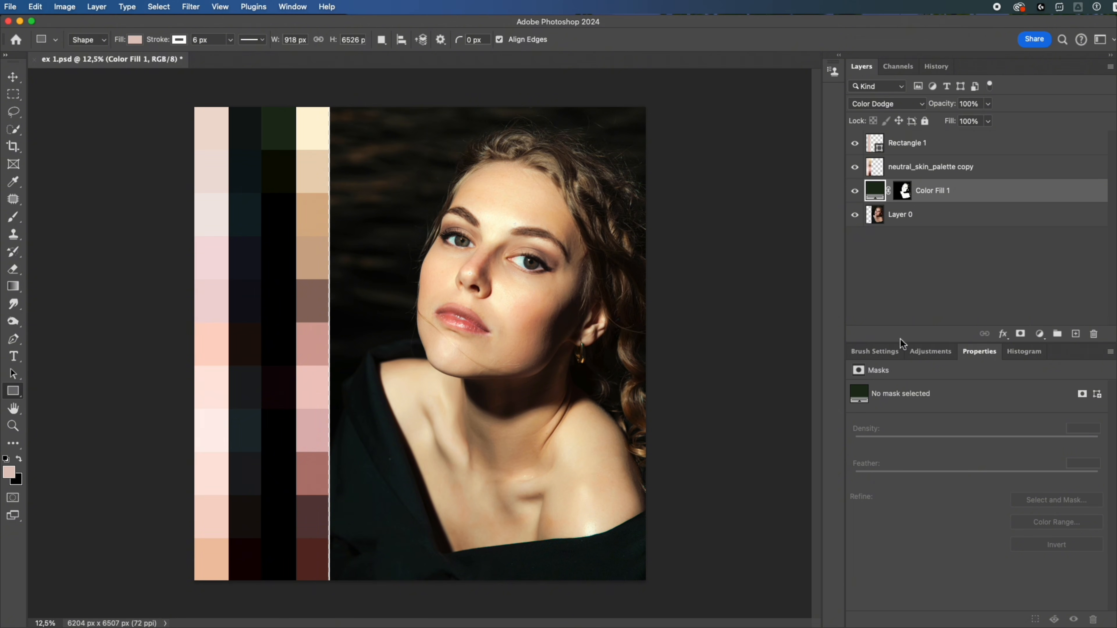
pyautogui.click(855, 192)
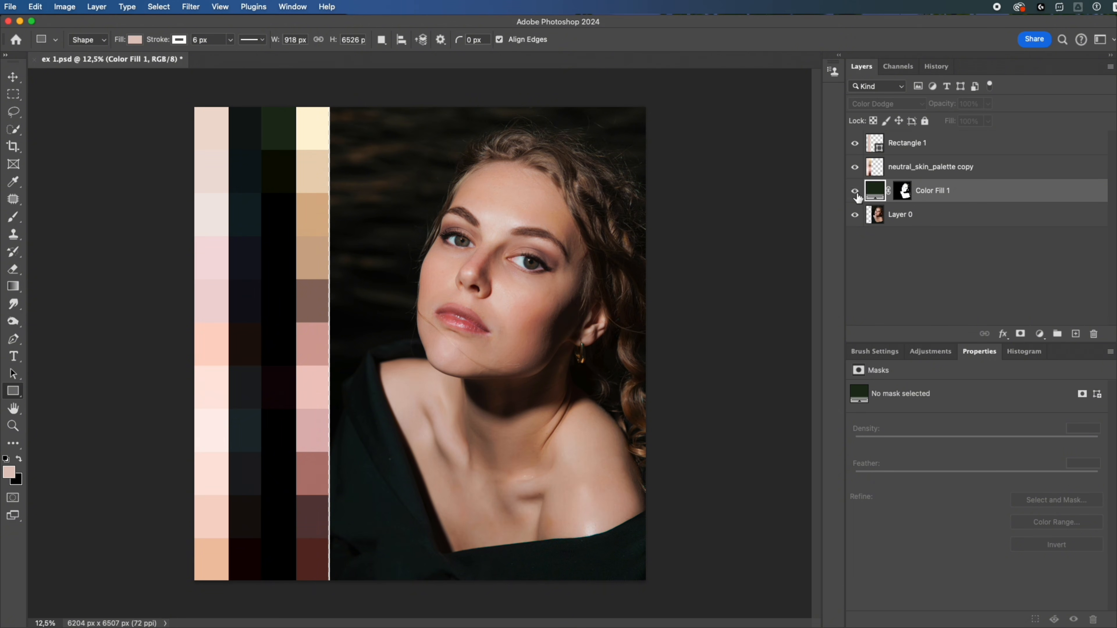
pyautogui.click(856, 192)
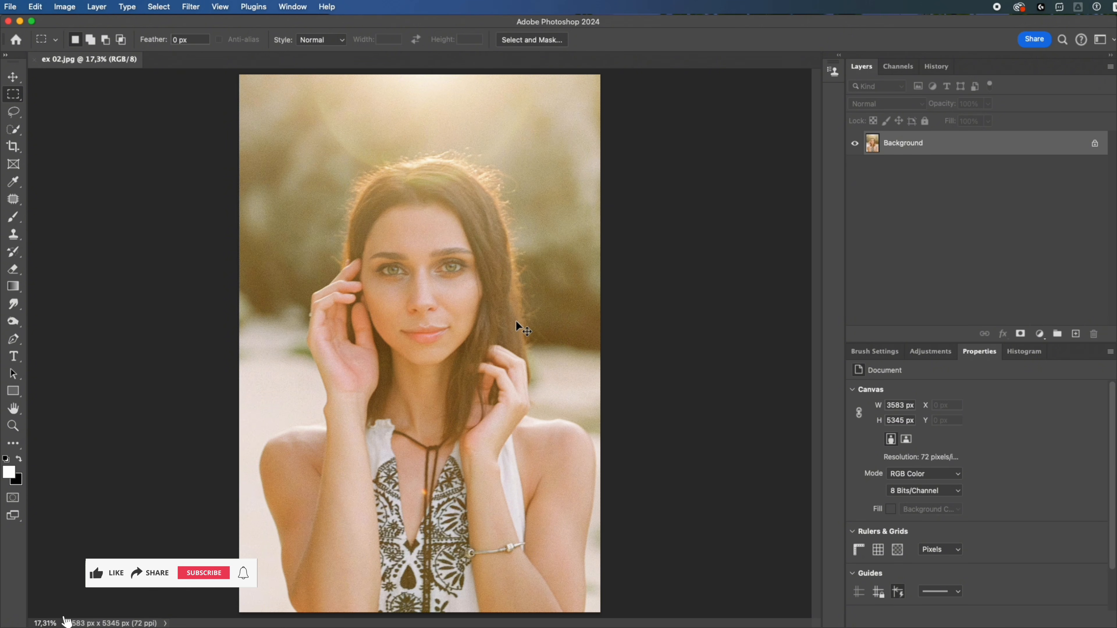
# - Duplicate the Background layer of ex 02.jpg and set the copy's blend mode to Screen
pyautogui.hotkey('ctrl', 'j')
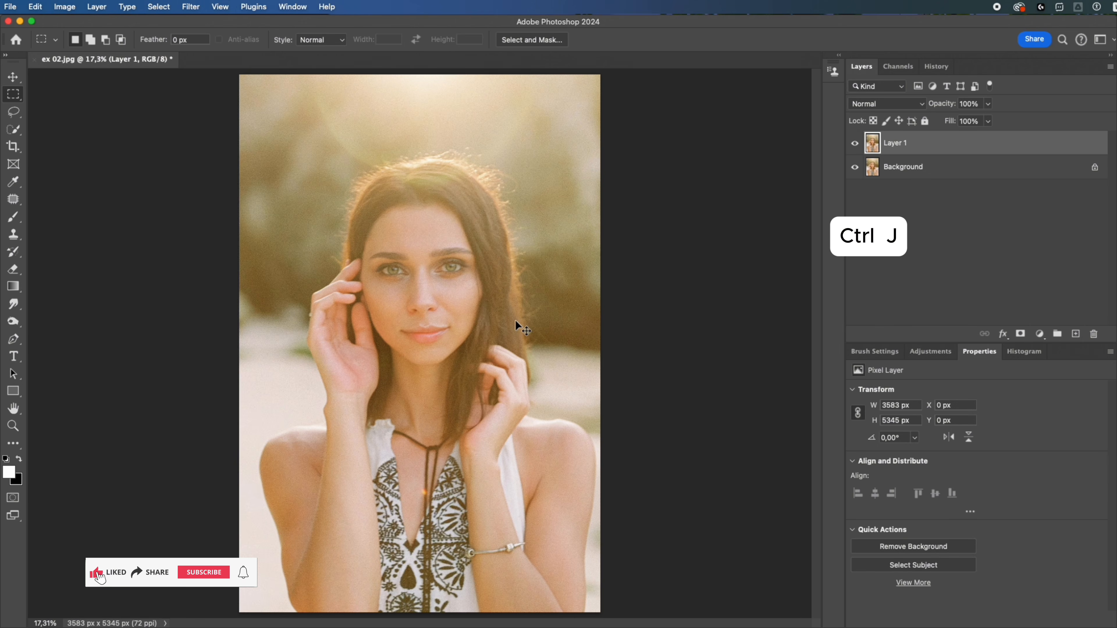
pyautogui.click(885, 104)
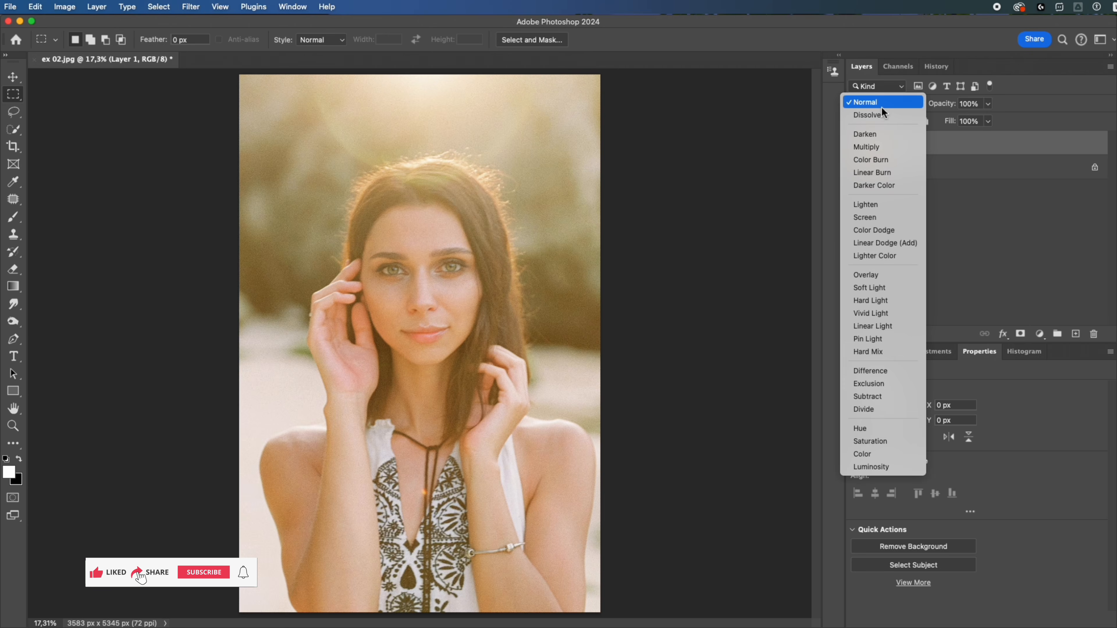
pyautogui.click(868, 215)
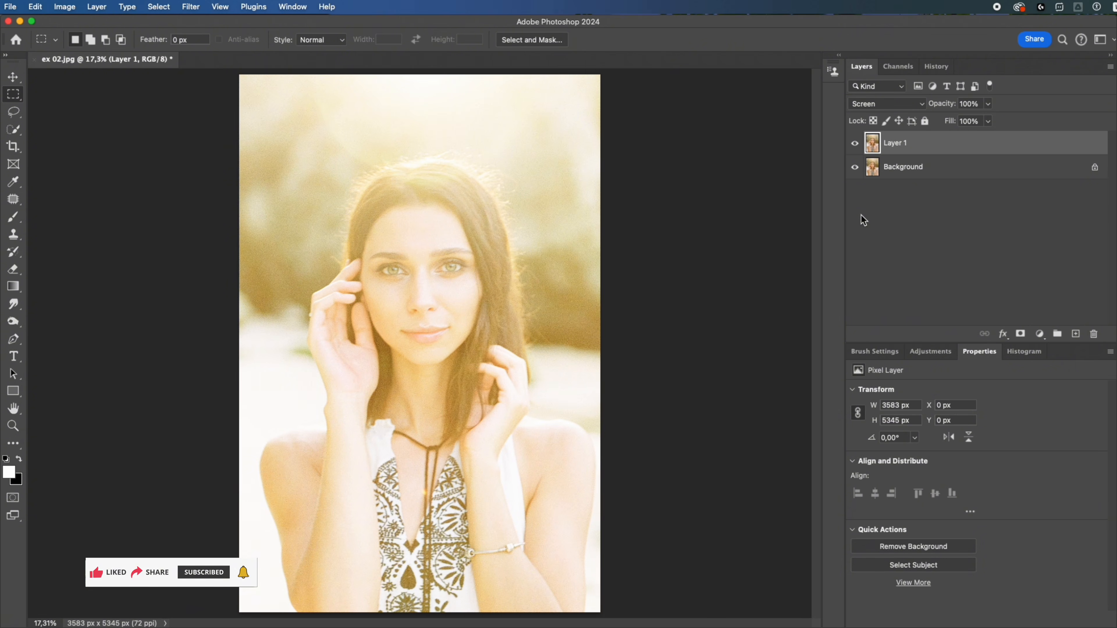
# - Split Layer 1's Underlying Layer Blend If shadow limit to 194 / 233, and compare the photo with the layer hidden and shown
pyautogui.click(1003, 333)
pyautogui.click(1010, 348)
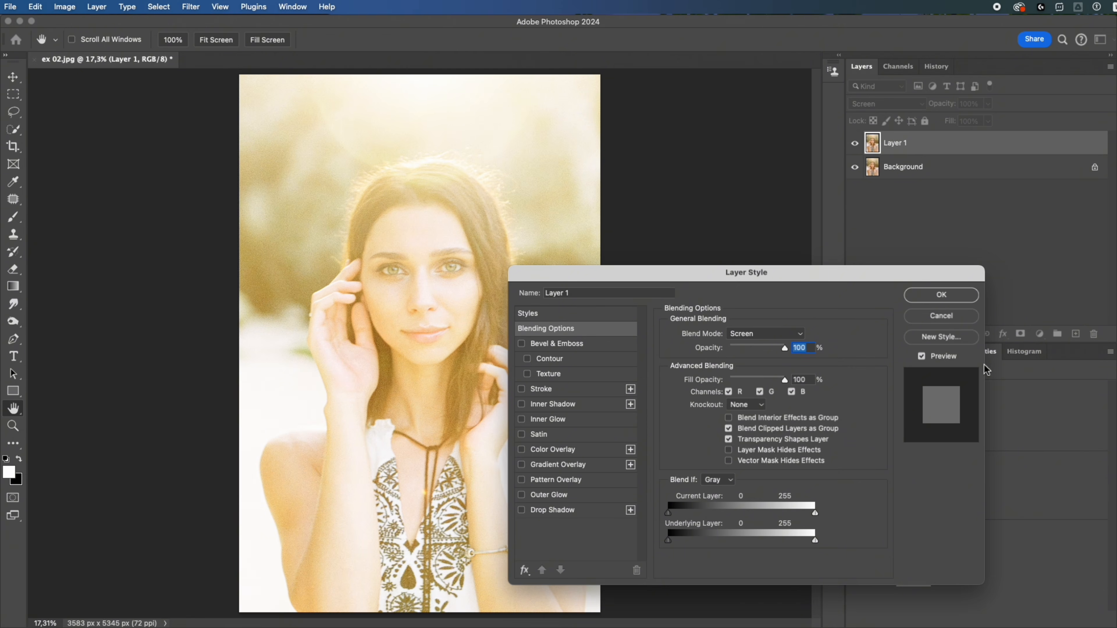
pyautogui.moveTo(669, 543); pyautogui.dragTo(805, 546)
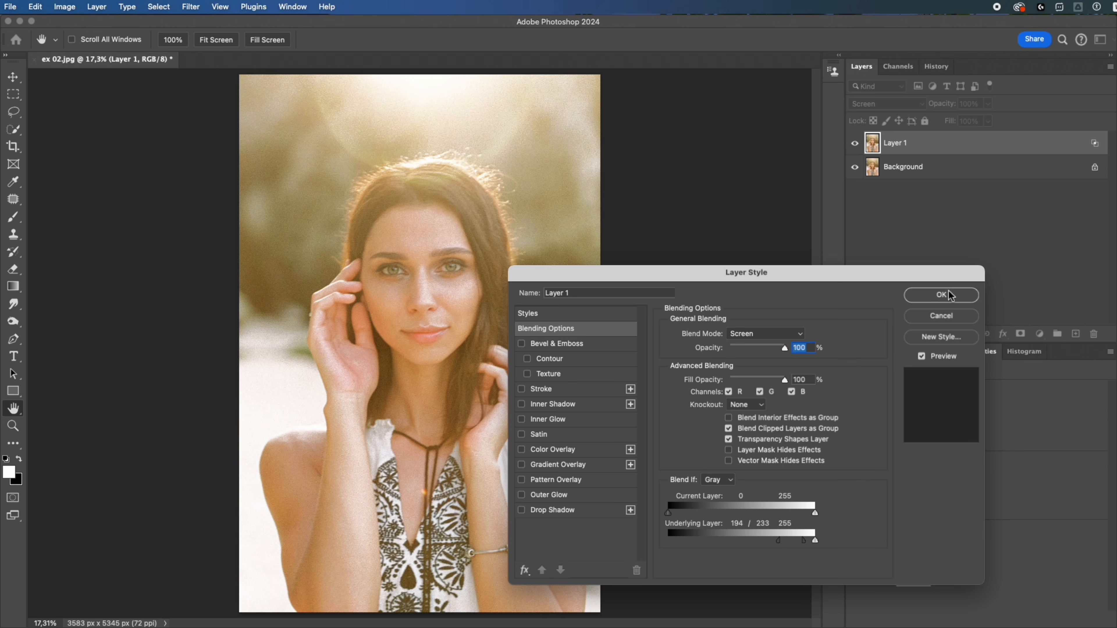
pyautogui.click(941, 295)
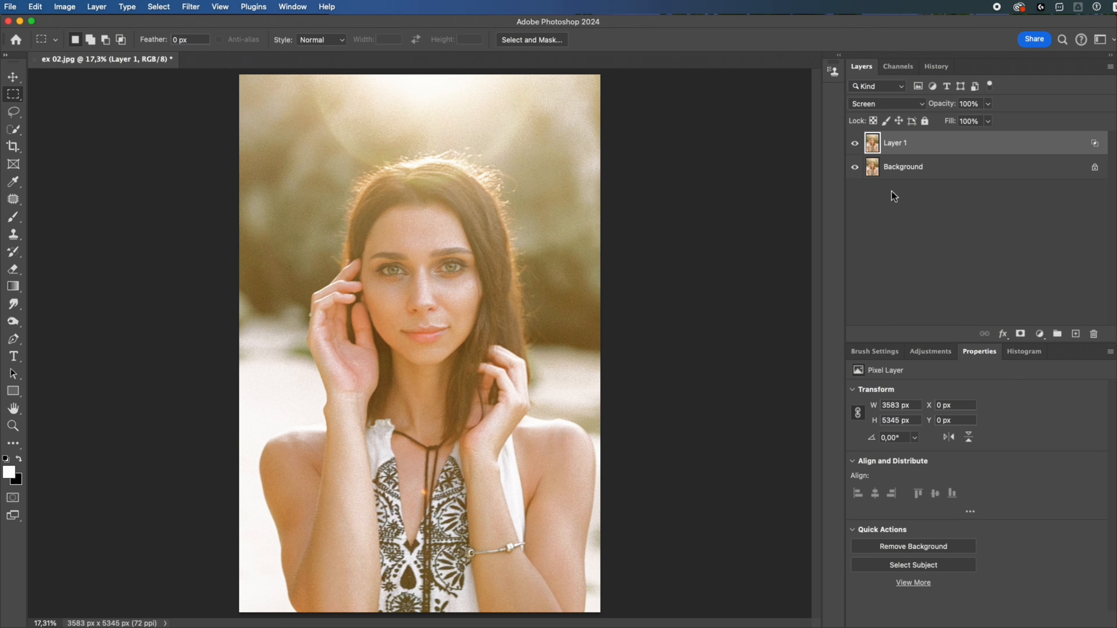
pyautogui.click(858, 147)
pyautogui.click(858, 147)
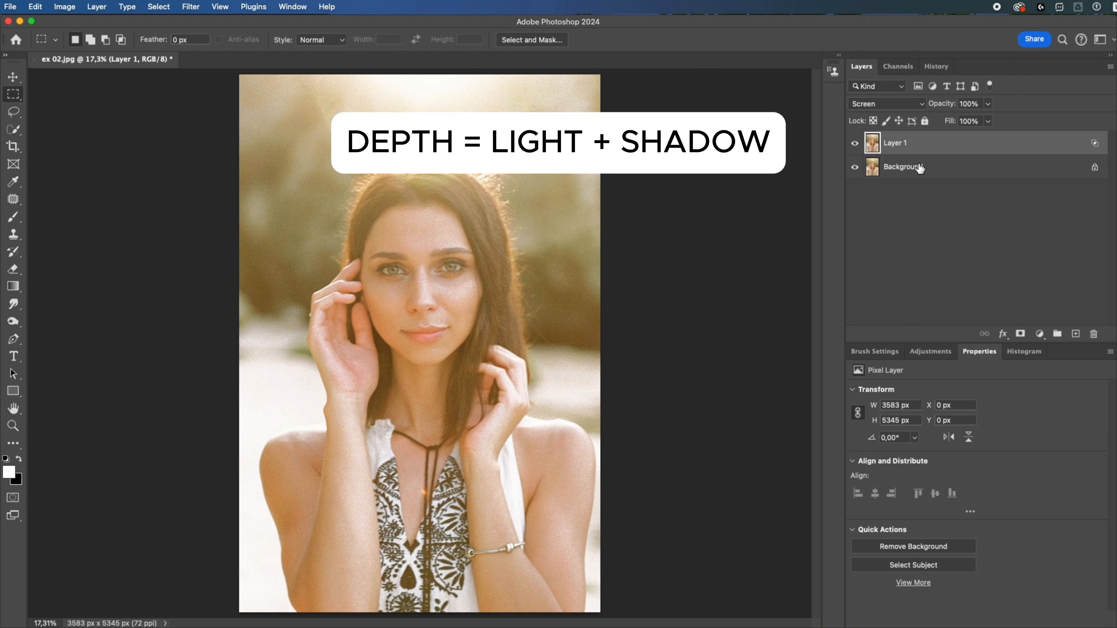
# - Duplicate the Background layer beneath Layer 1 and set the copy's blend mode to Multiply
pyautogui.click(945, 172)
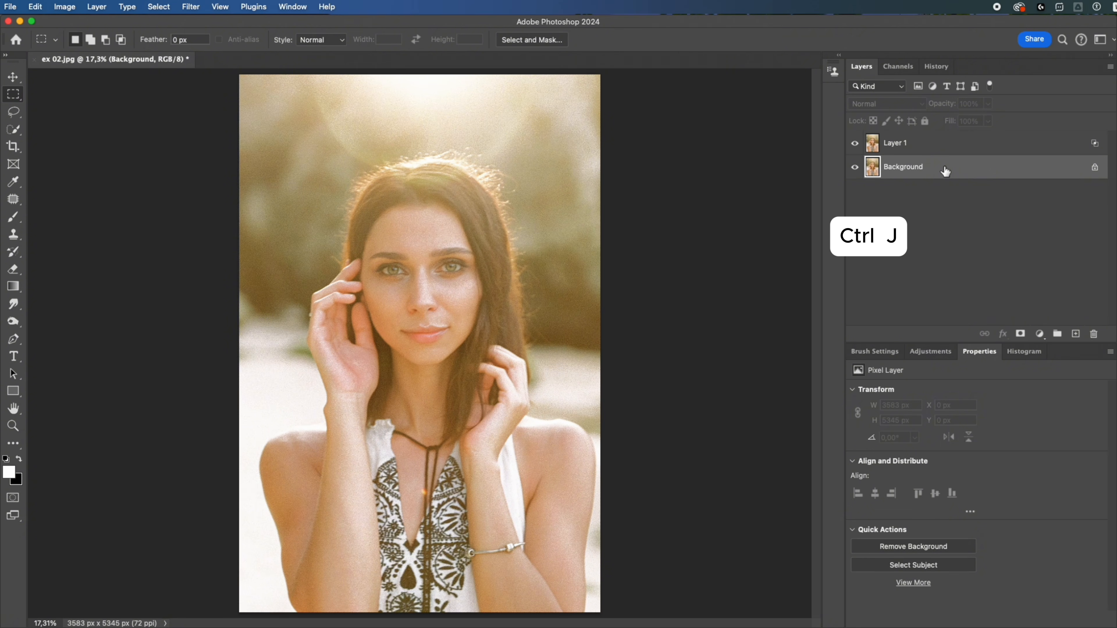
pyautogui.hotkey('ctrl', 'j')
pyautogui.click(886, 103)
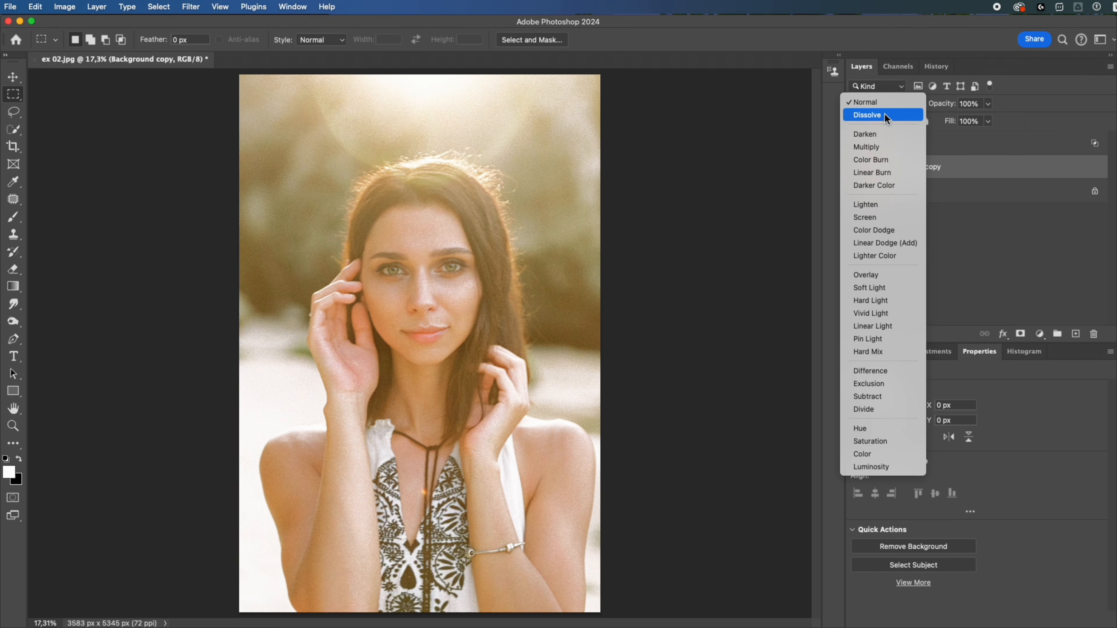
pyautogui.click(877, 146)
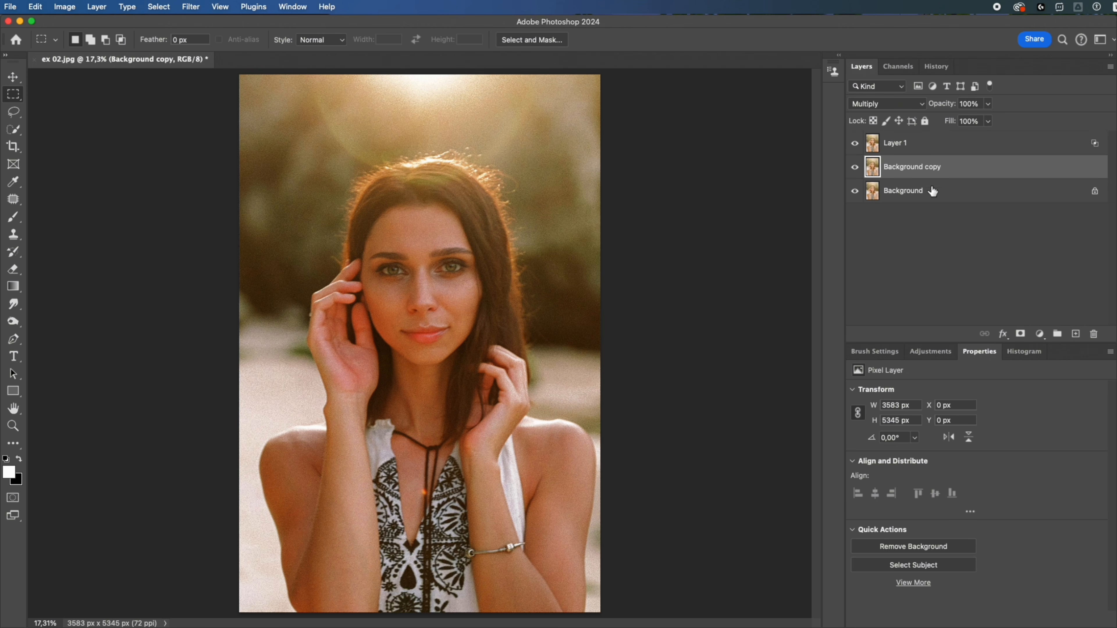
# - Lower the Underlying Layer Blend If highlight limit of the Background copy layer to about the middle of the tonal range
pyautogui.click(1002, 334)
pyautogui.click(1009, 347)
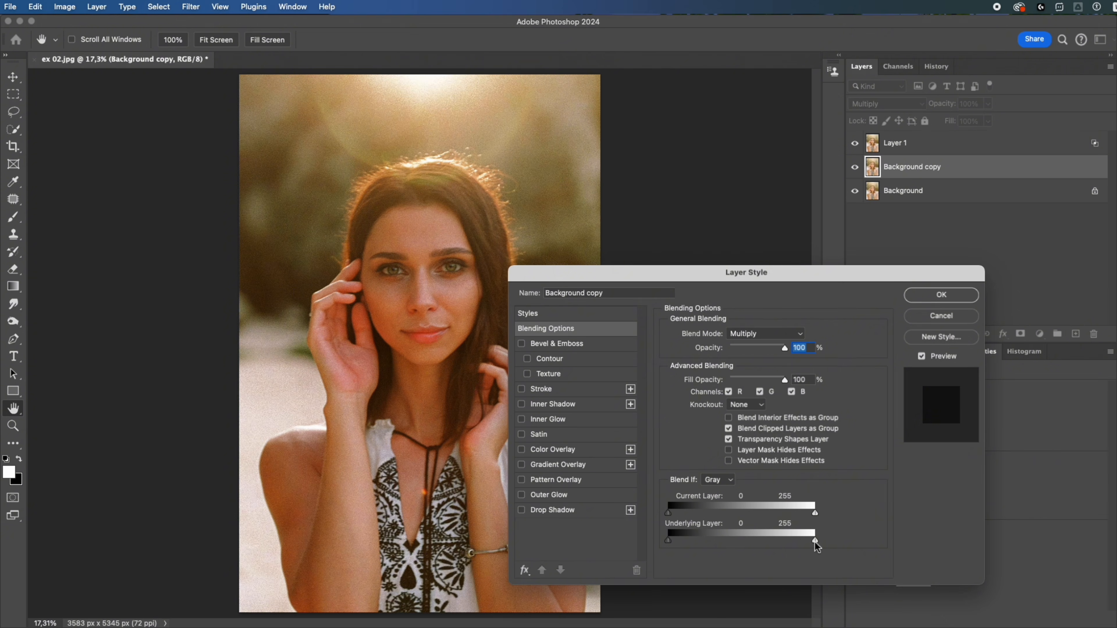
pyautogui.moveTo(815, 542); pyautogui.dragTo(737, 544)
pyautogui.click(941, 295)
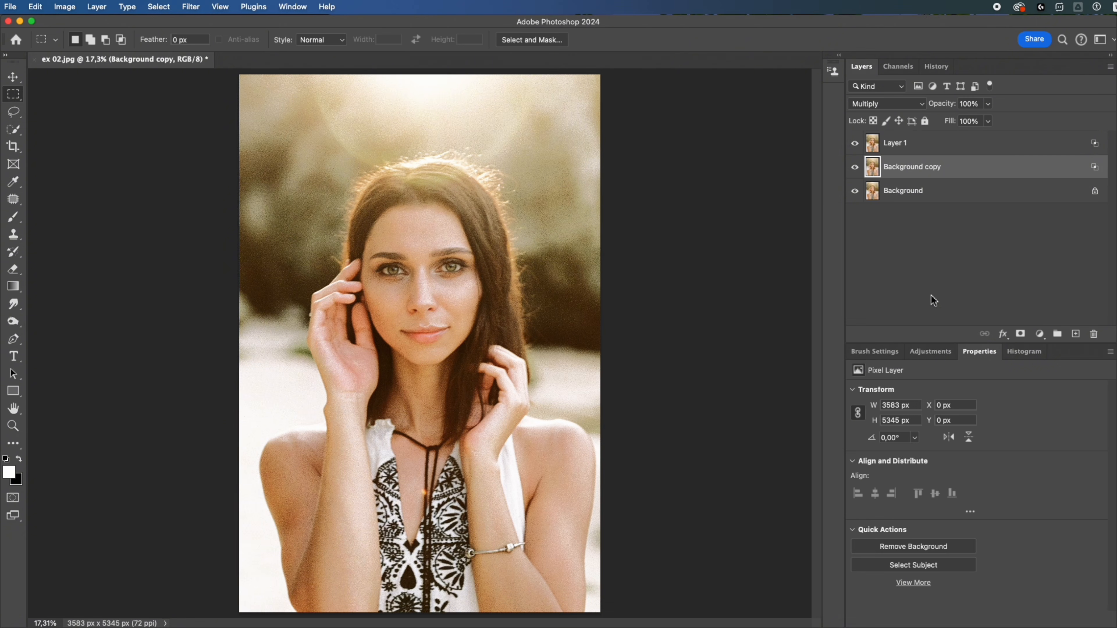
# - Group Layer 1 and Background copy, and add a black mask to the group that hides the effect
pyautogui.keyDown('shift'); pyautogui.click(978, 149); pyautogui.keyUp('shift')
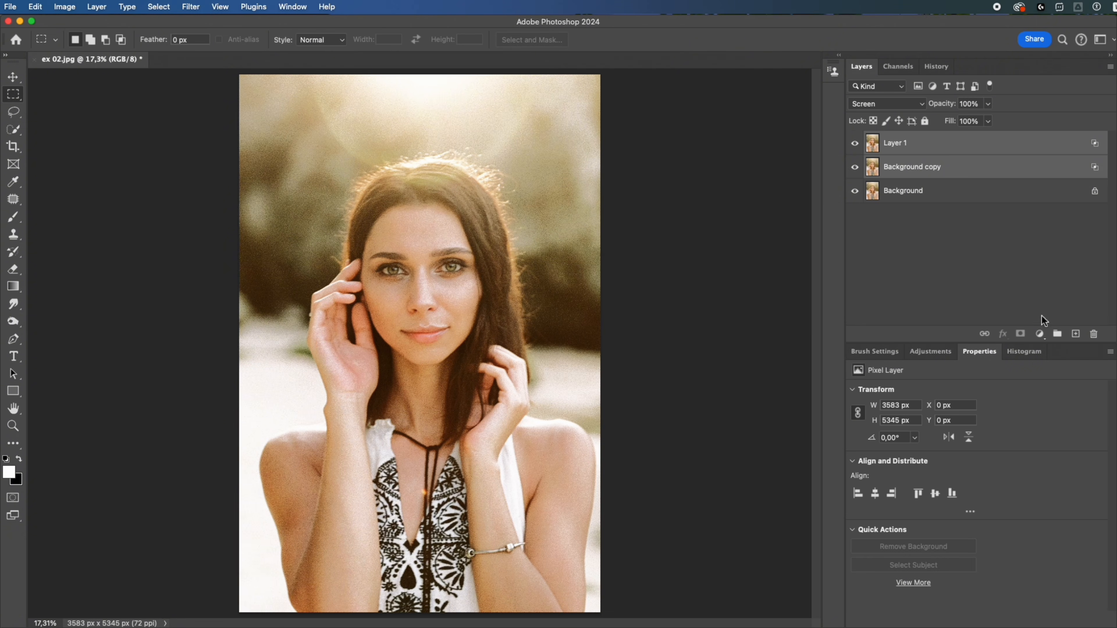
pyautogui.click(1057, 334)
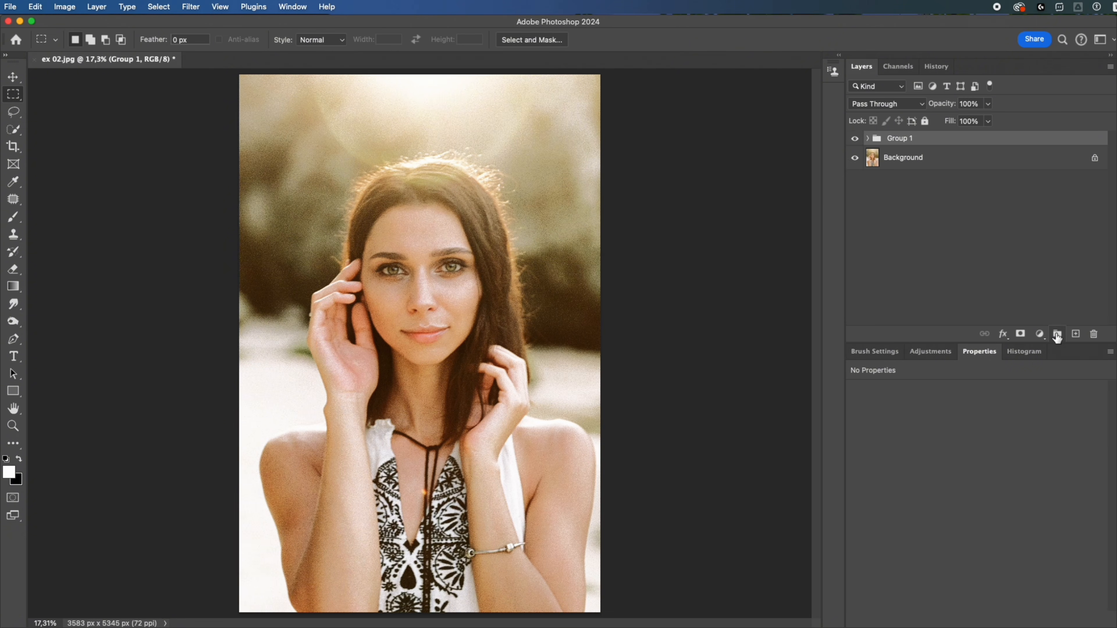
pyautogui.keyDown('alt'); pyautogui.click(1020, 335); pyautogui.keyUp('alt')
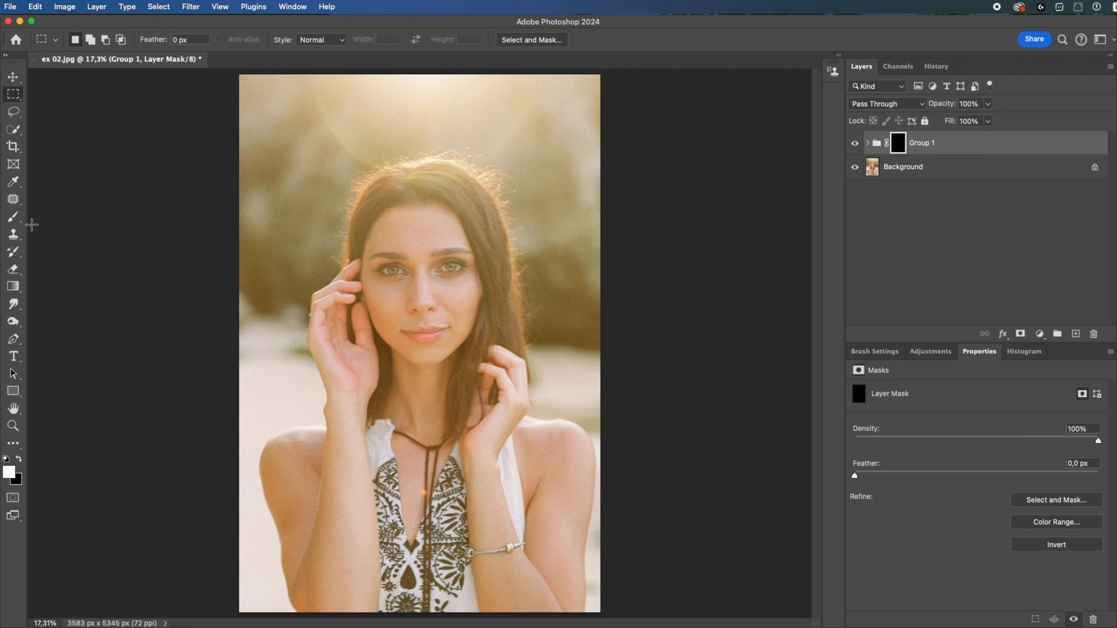
# - Paint white on the group's mask over the face, neck, dress and hand, using the Brush at 40% opacity and sizes 700 and 800
pyautogui.click(13, 218)
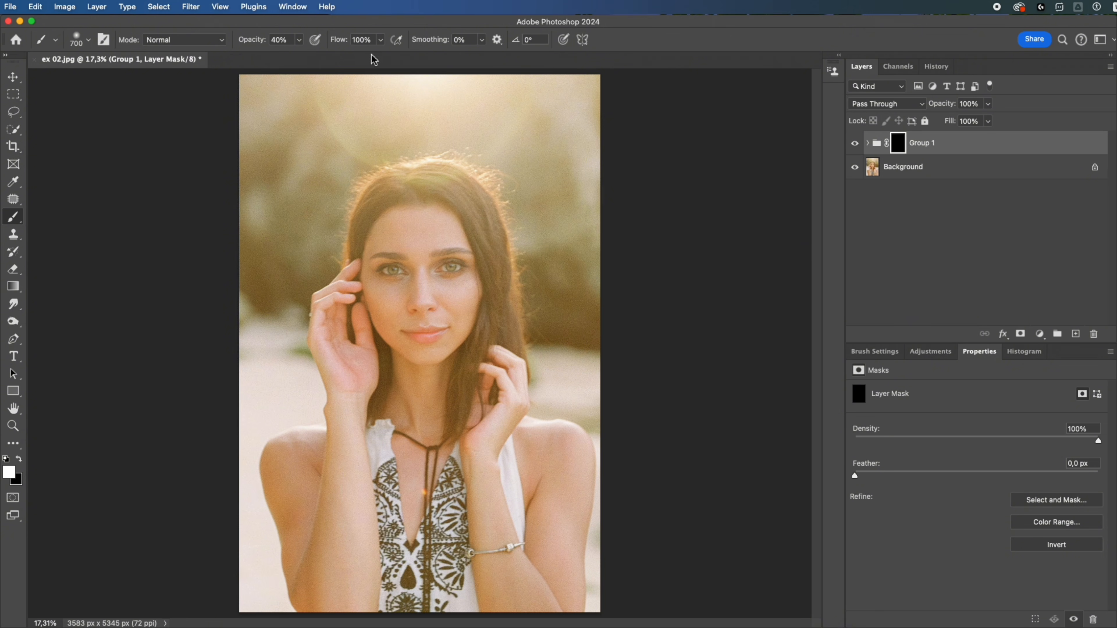
pyautogui.moveTo(435, 260)
pyautogui.mouseDown()
pyautogui.moveTo(427, 275)
pyautogui.moveTo(450, 260)
pyautogui.mouseUp()
pyautogui.moveTo(432, 350); pyautogui.dragTo(427, 348)
pyautogui.press(']')
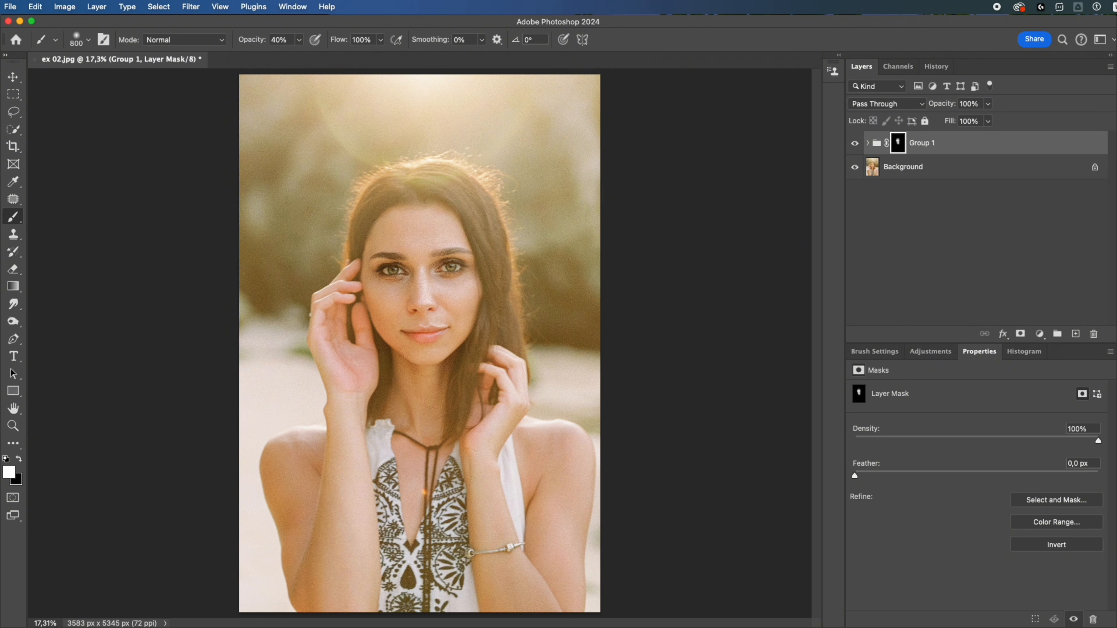
pyautogui.moveTo(420, 399); pyautogui.dragTo(432, 574)
pyautogui.moveTo(475, 392)
pyautogui.mouseDown()
pyautogui.moveTo(464, 290)
pyautogui.moveTo(475, 343)
pyautogui.mouseUp()
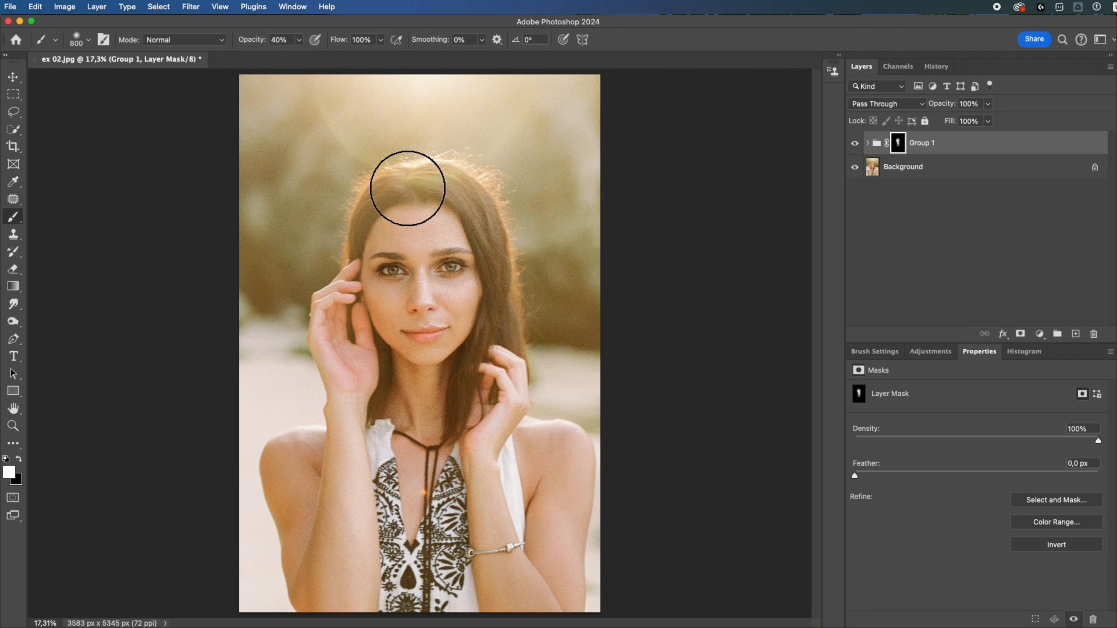
# - Reduce the brush to 500, paint the effect in over the hair and arms, and compare the photo with the group hidden and shown
pyautogui.press('[')
pyautogui.press('[')
pyautogui.press('[')
pyautogui.moveTo(416, 186); pyautogui.dragTo(501, 364)
pyautogui.moveTo(373, 245)
pyautogui.mouseDown()
pyautogui.moveTo(357, 381)
pyautogui.moveTo(365, 524)
pyautogui.moveTo(348, 442)
pyautogui.mouseUp()
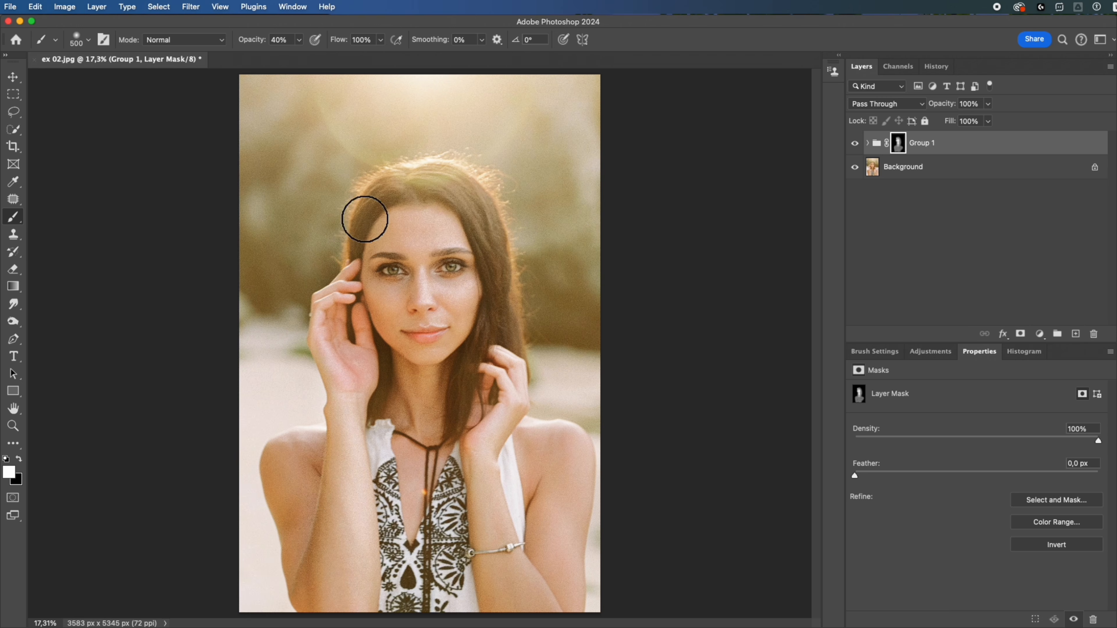
pyautogui.moveTo(364, 219)
pyautogui.mouseDown()
pyautogui.moveTo(485, 418)
pyautogui.moveTo(408, 492)
pyautogui.mouseUp()
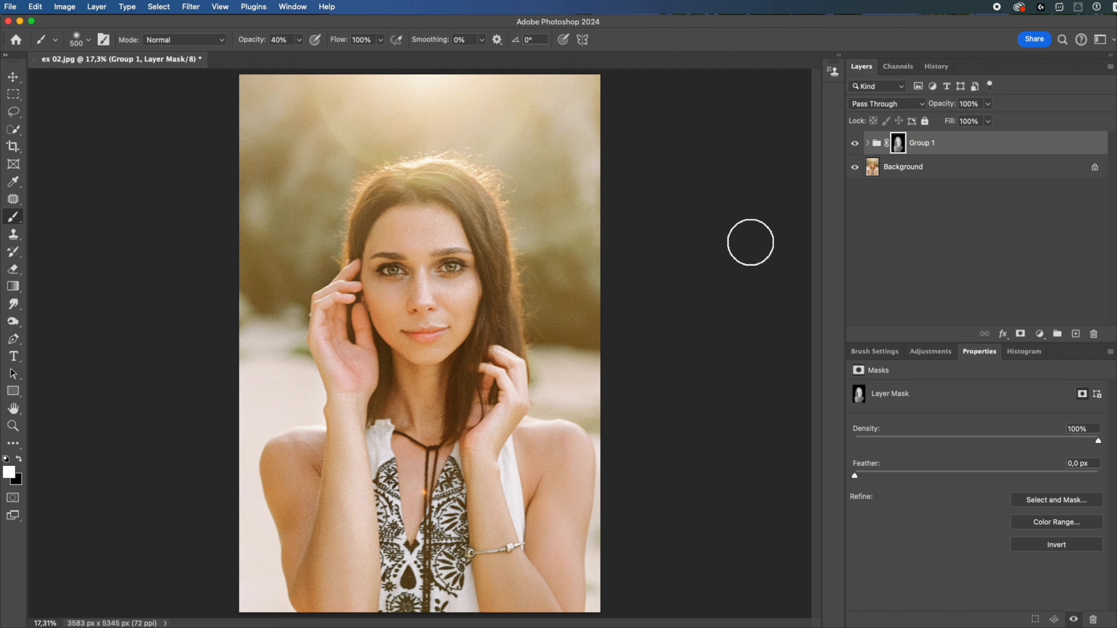
pyautogui.click(856, 144)
pyautogui.click(856, 144)
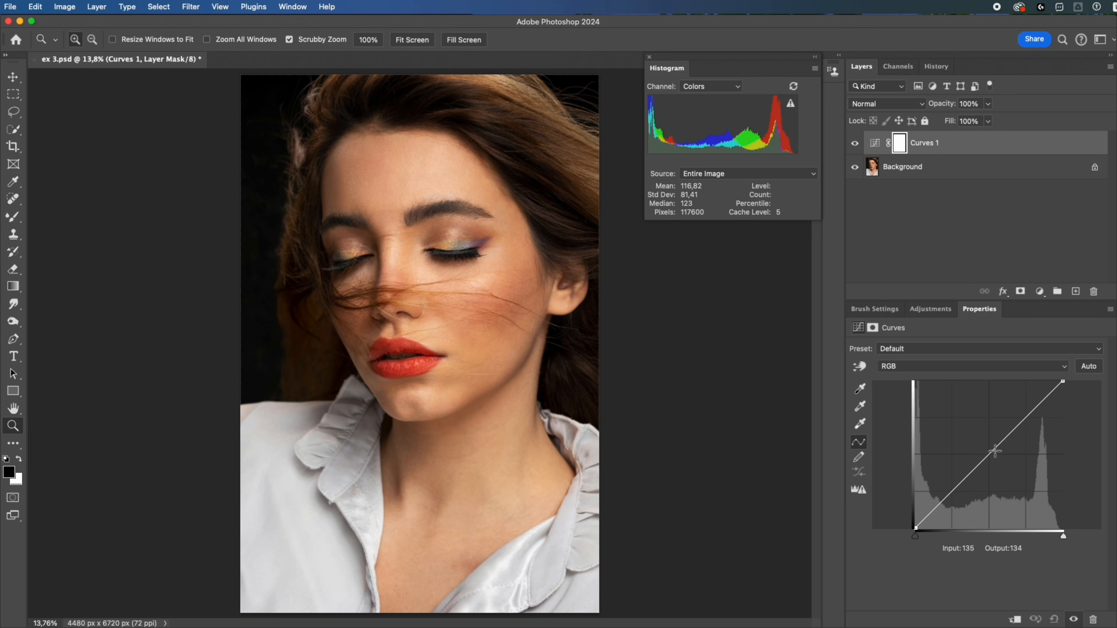
# - Try brightening ex 3.psd by raising the Curves midtones to input 105, output 166, and undo it
pyautogui.moveTo(995, 451); pyautogui.dragTo(977, 433)
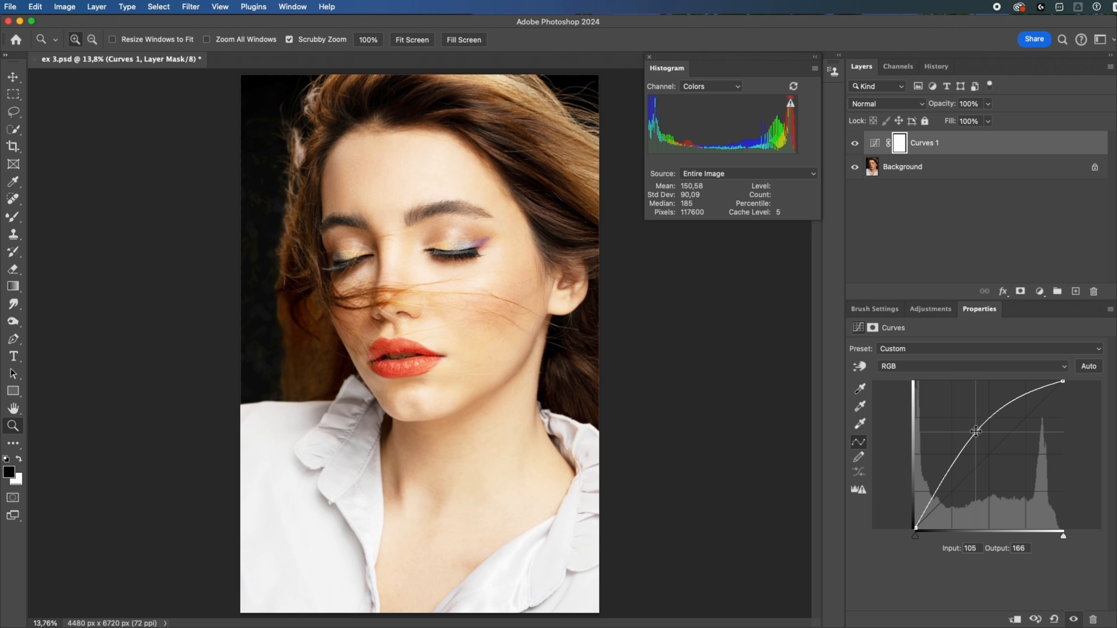
pyautogui.press('super+z')
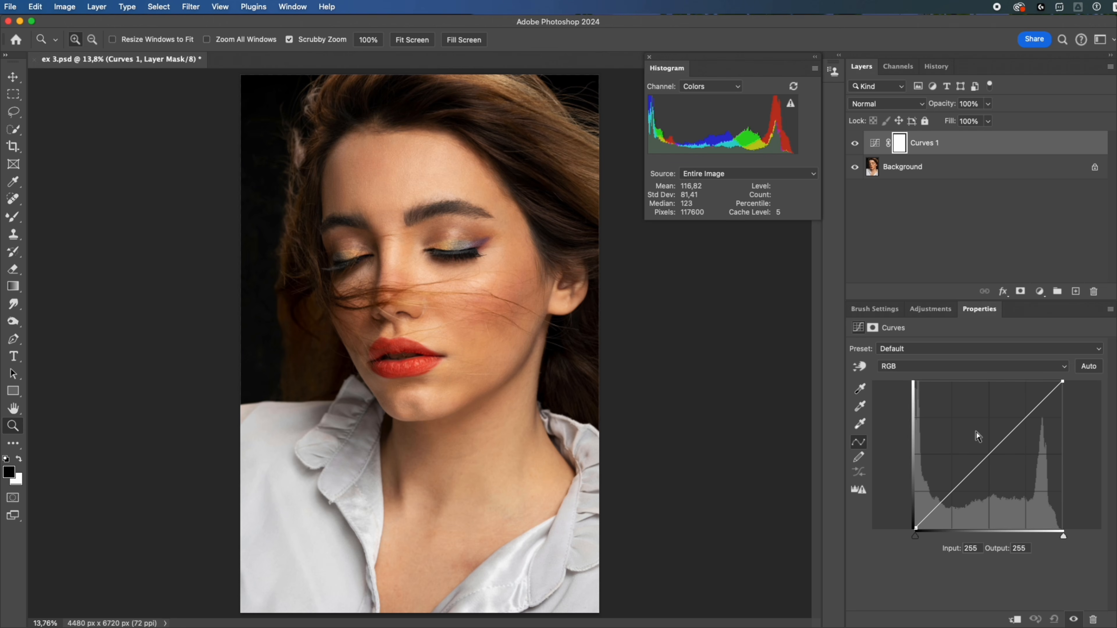
# - Set the Curves 1 layer to Soft Light and flatten its curve, with black point output 90 and white point output 155
pyautogui.click(907, 106)
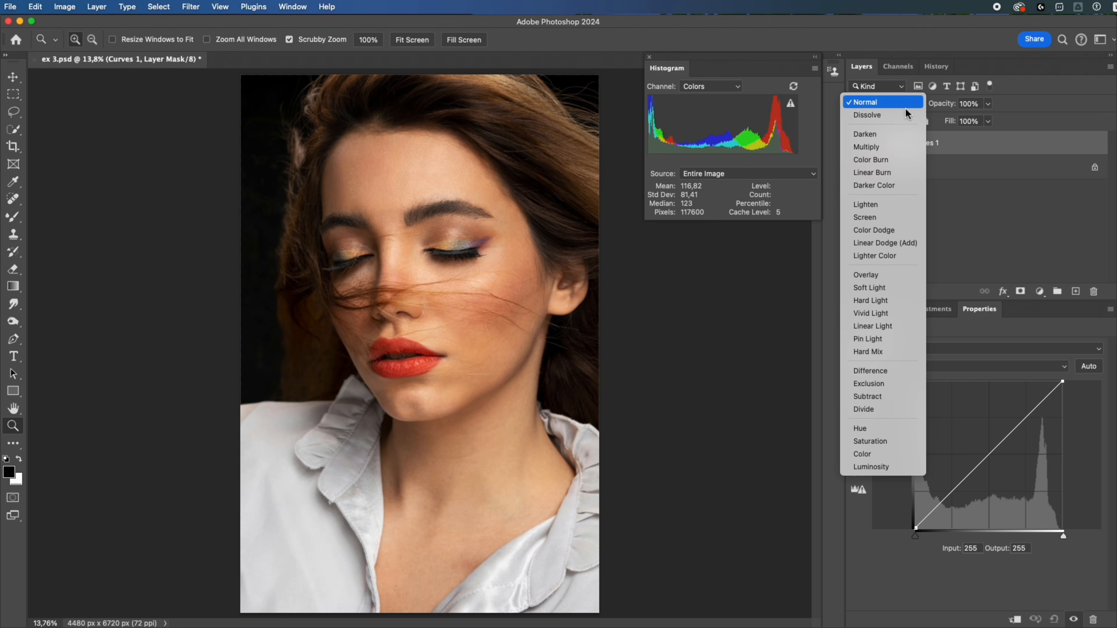
pyautogui.click(879, 289)
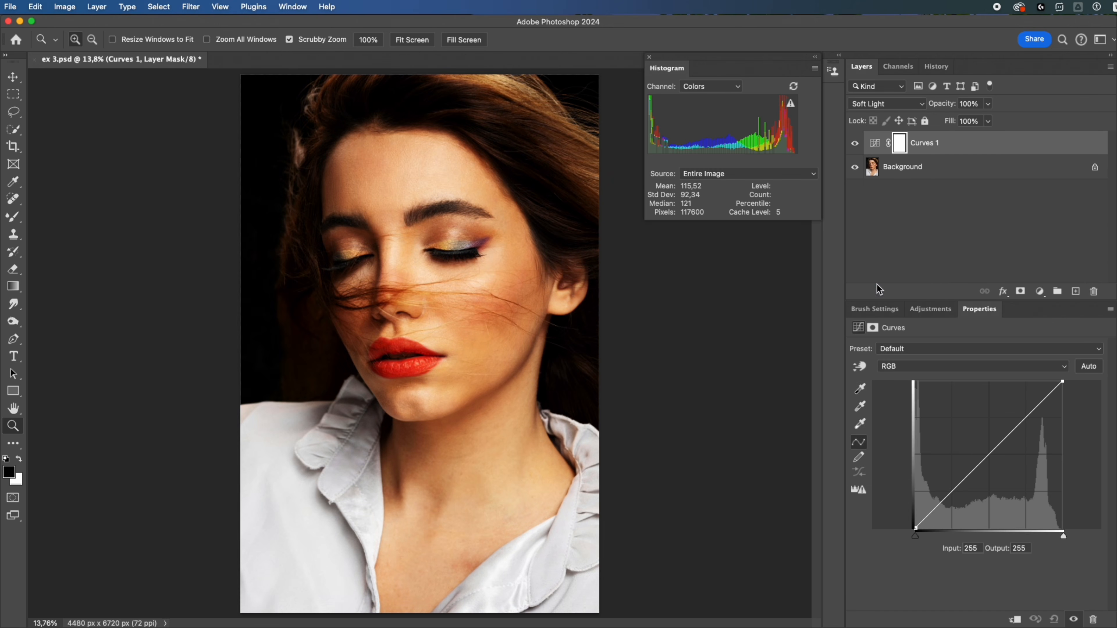
pyautogui.moveTo(915, 529); pyautogui.dragTo(908, 479)
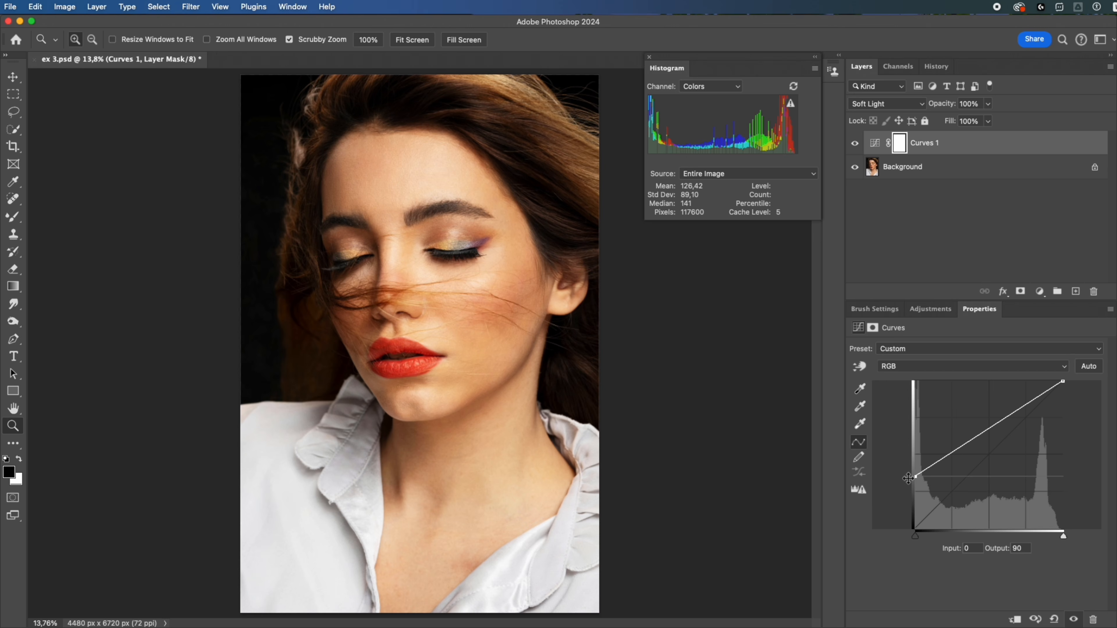
pyautogui.moveTo(1063, 382); pyautogui.dragTo(1070, 442)
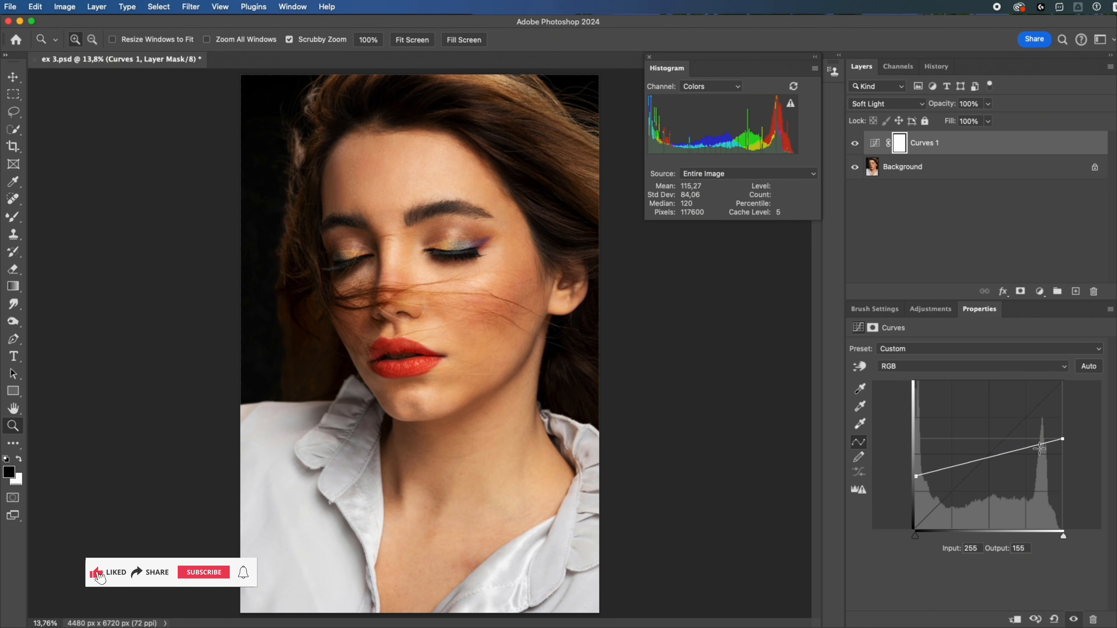
# - Add an RGB curve point at input 77, output 167, and compare the portrait with Curves 1 hidden and shown
pyautogui.moveTo(986, 458); pyautogui.dragTo(962, 436)
pyautogui.moveTo(961, 433); pyautogui.dragTo(959, 432)
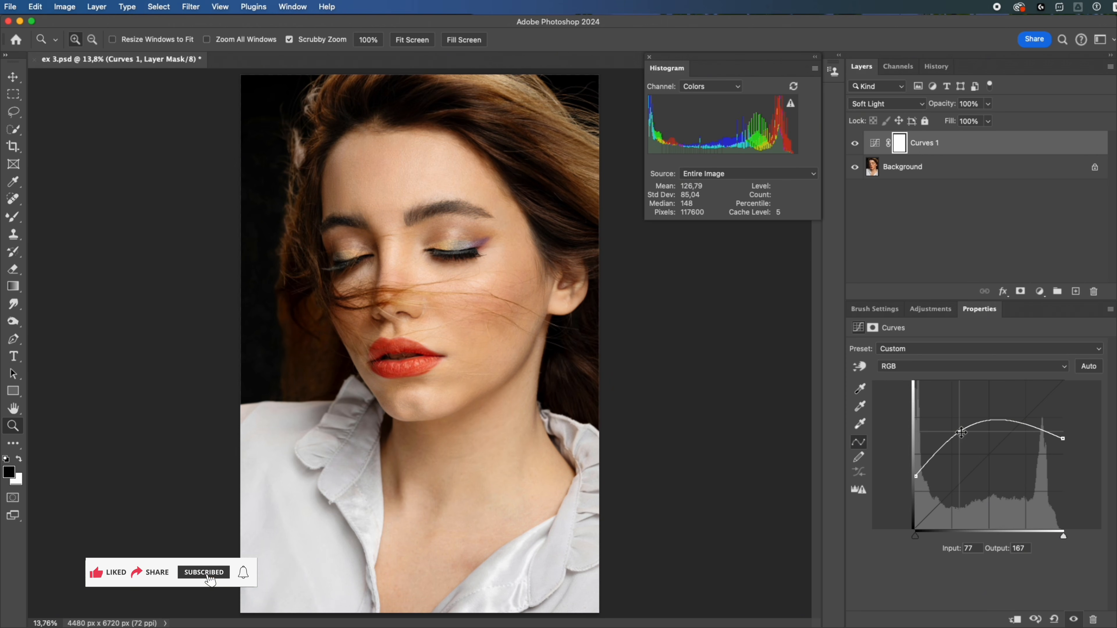
pyautogui.click(856, 145)
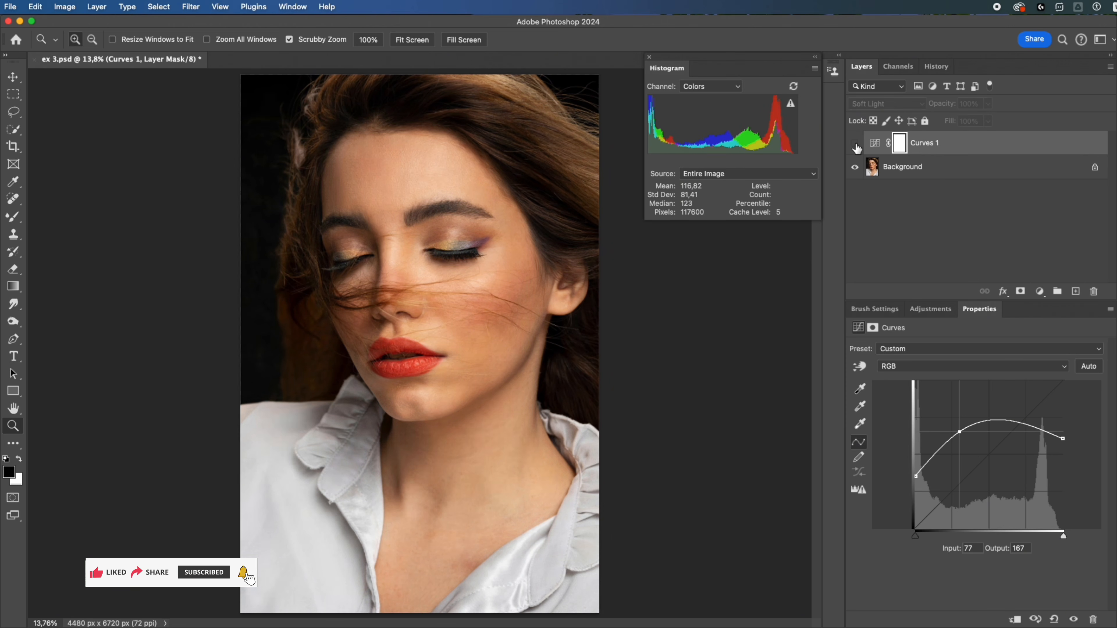
pyautogui.click(855, 145)
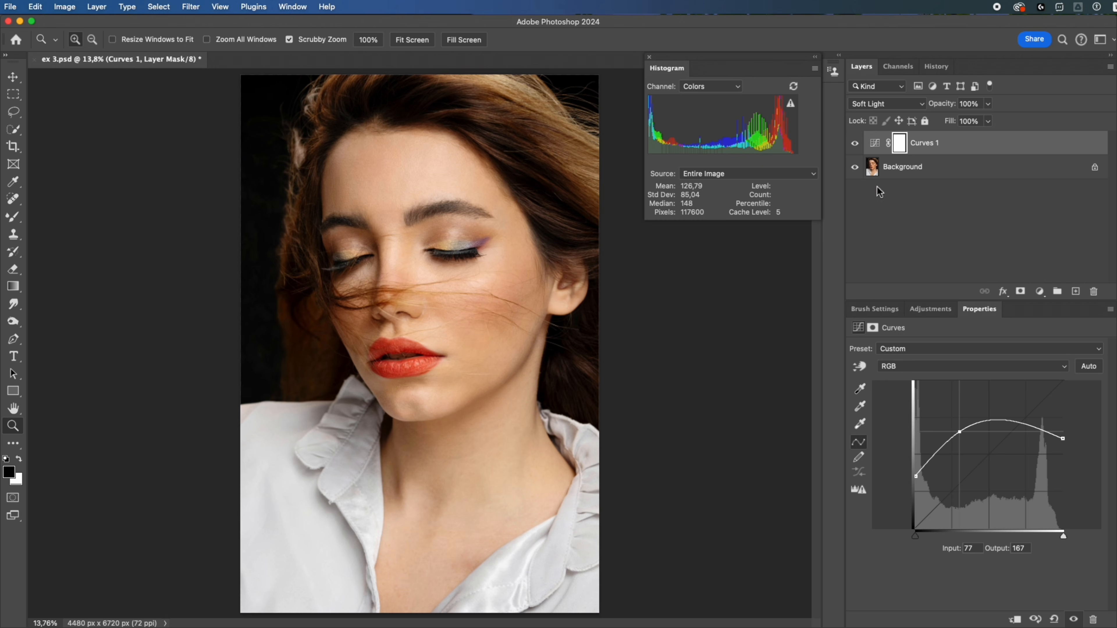
# - Raise the Blue curve to output 149 at input 119, and lower the Green curve to output 133 at input 148
pyautogui.click(908, 366)
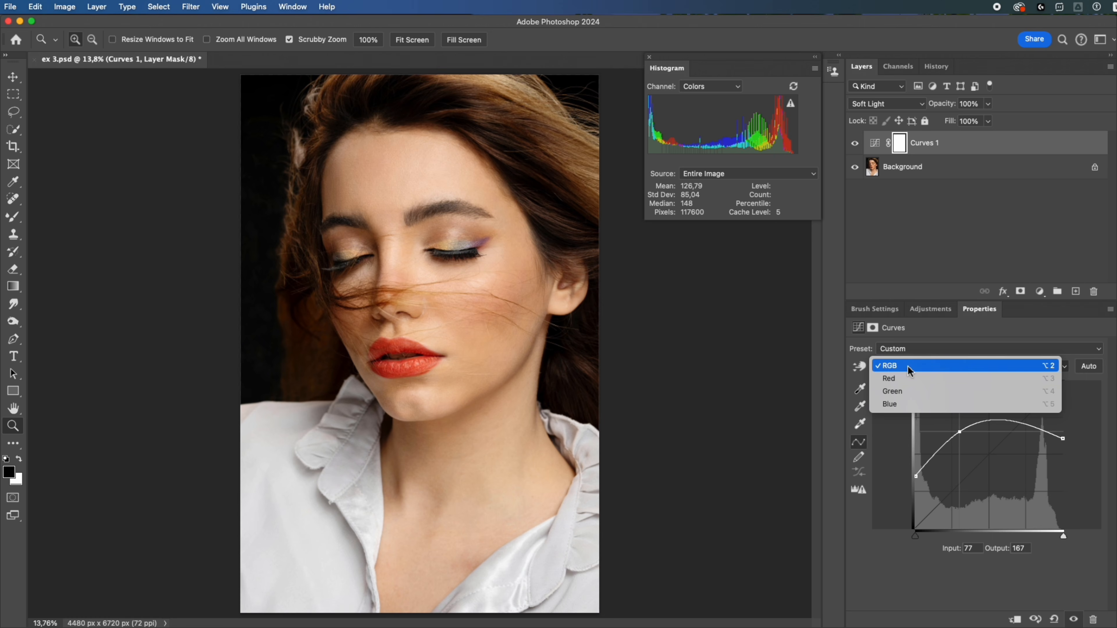
pyautogui.click(905, 405)
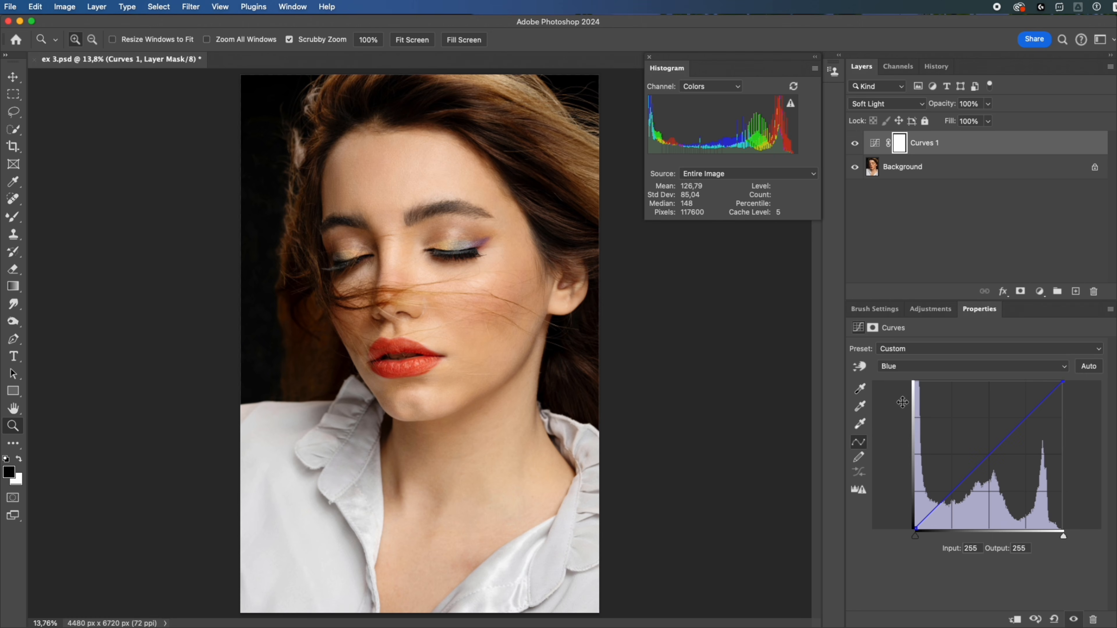
pyautogui.moveTo(985, 458); pyautogui.dragTo(983, 442)
pyautogui.click(926, 367)
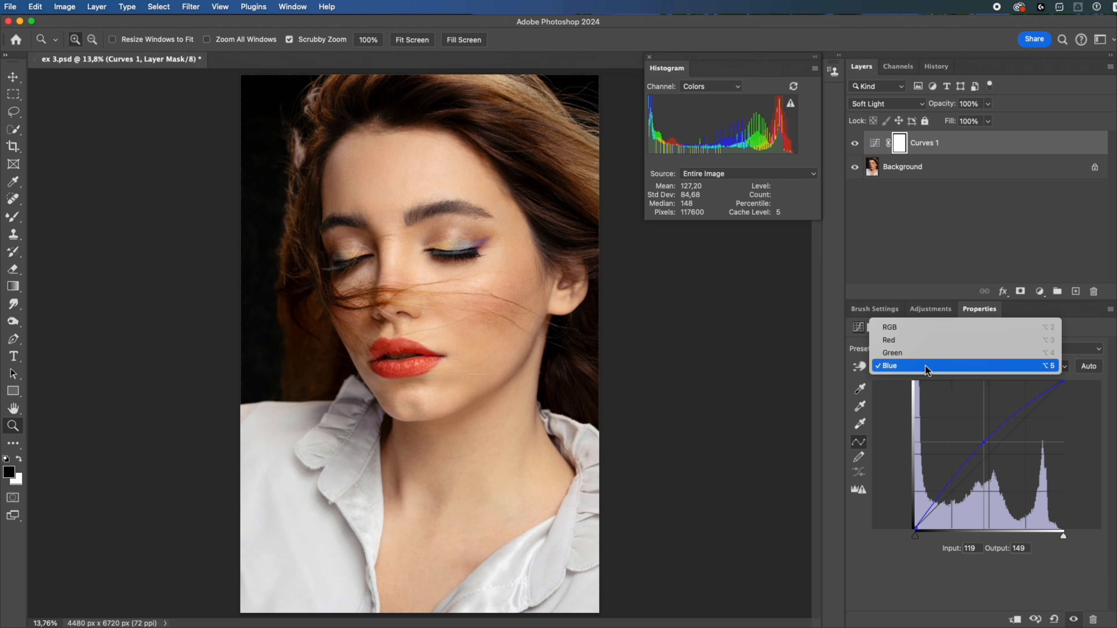
pyautogui.click(921, 355)
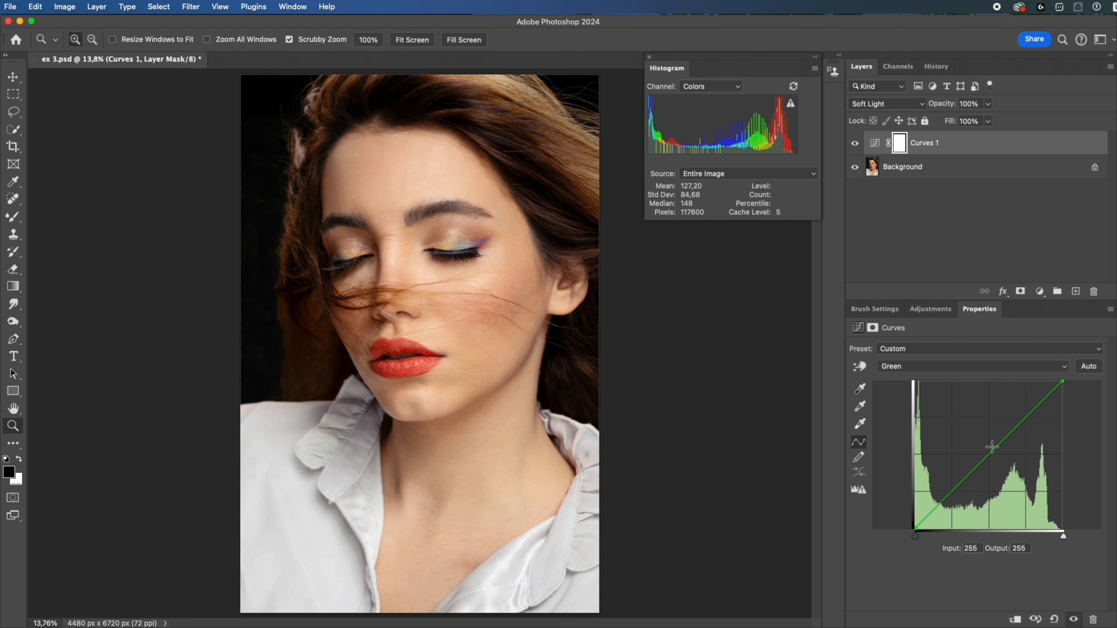
pyautogui.moveTo(992, 447); pyautogui.dragTo(1003, 452)
# - Lower the white point of the Red curve to output 206
pyautogui.click(926, 367)
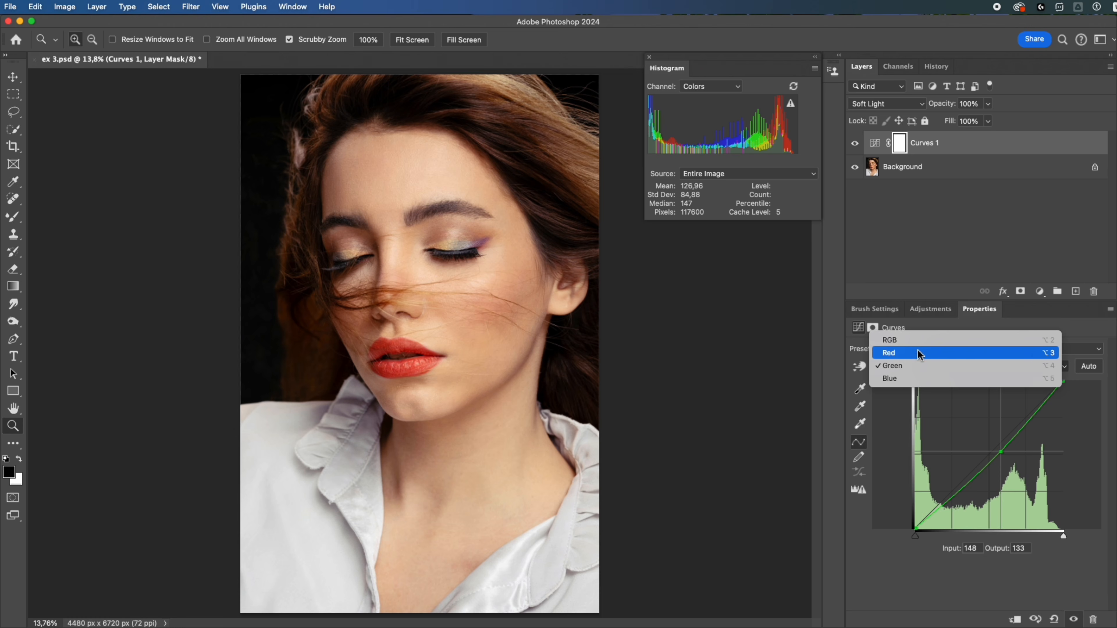
pyautogui.click(913, 341)
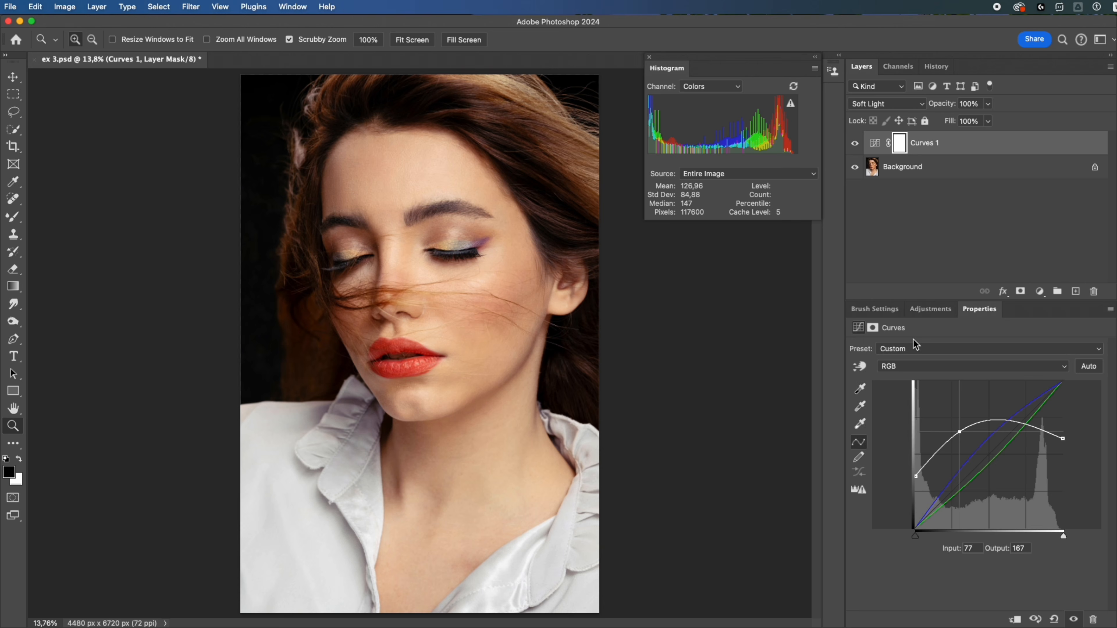
pyautogui.click(909, 367)
pyautogui.click(908, 391)
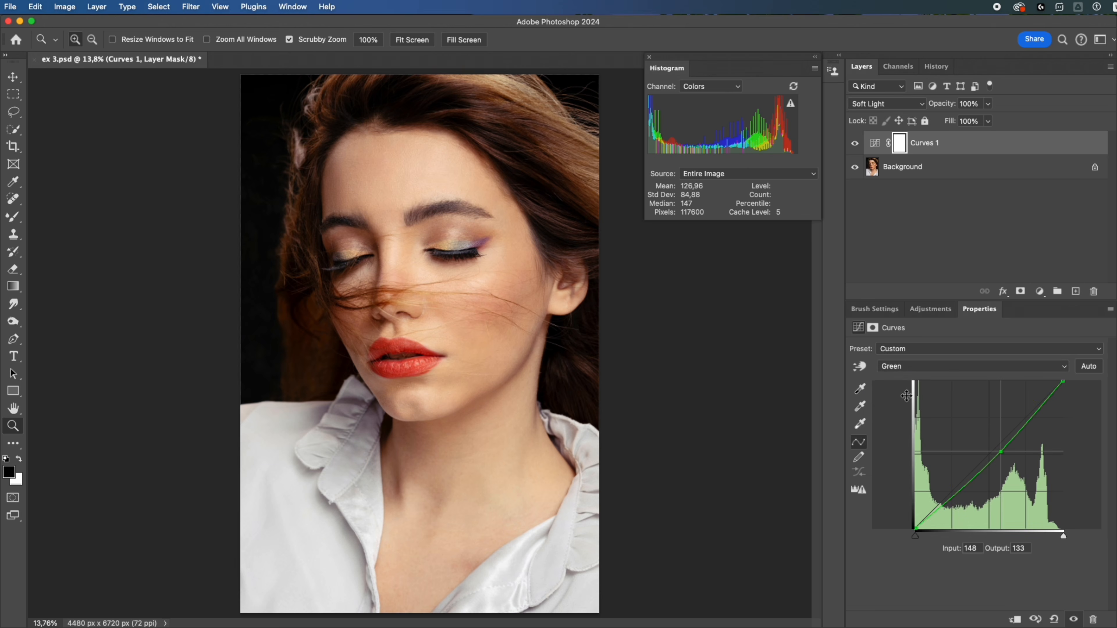
pyautogui.click(904, 371)
pyautogui.click(903, 354)
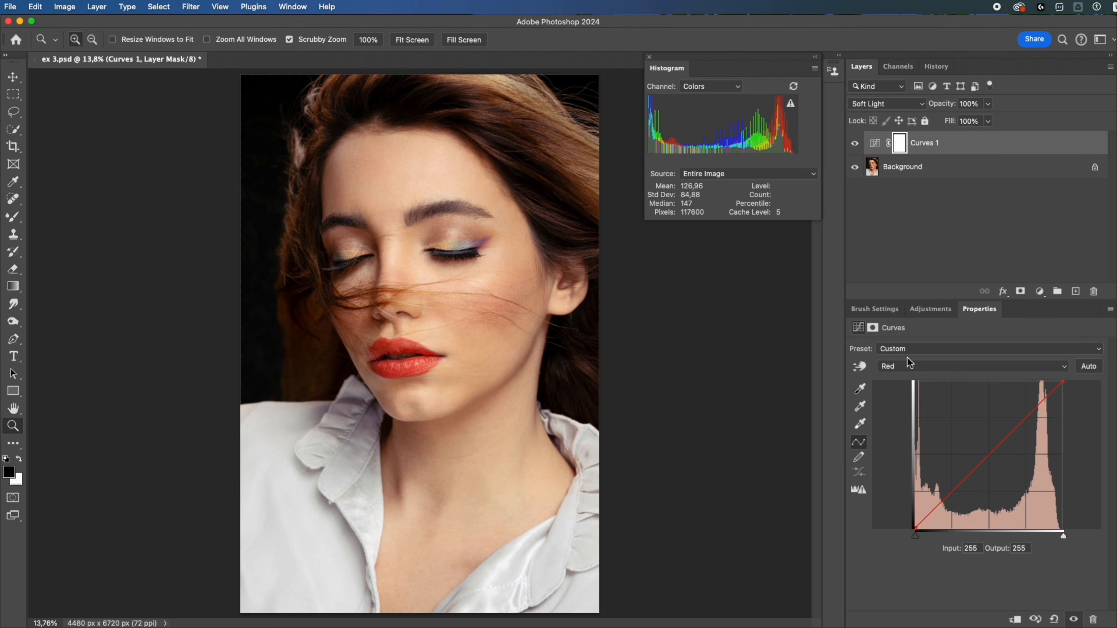
pyautogui.moveTo(1063, 382); pyautogui.dragTo(1081, 410)
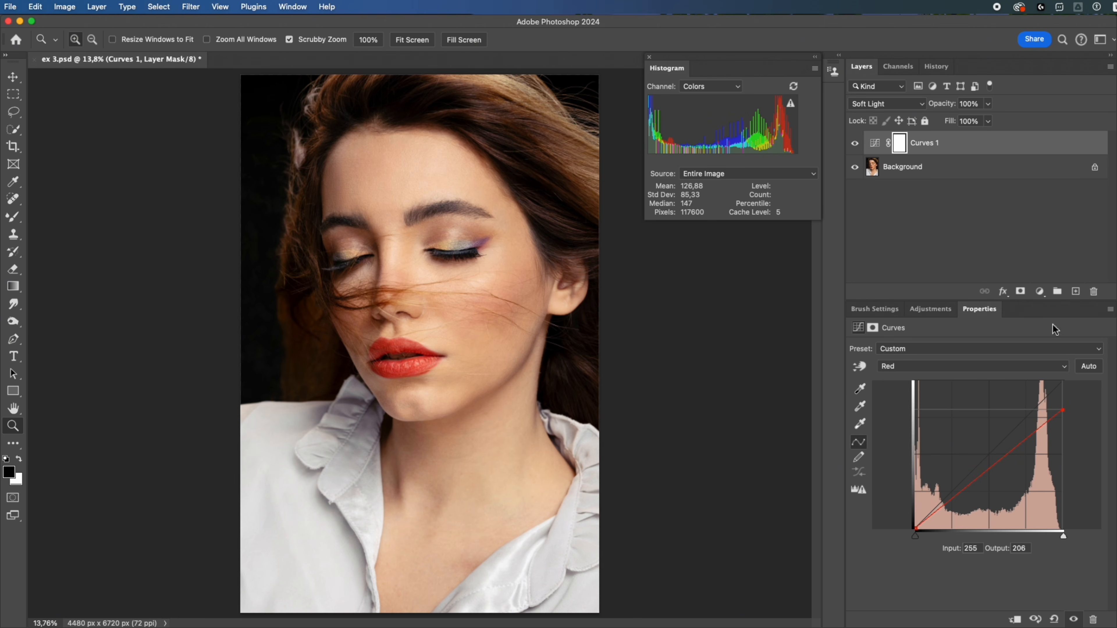
# - Add a Selective Color adjustment that reduces cyan in the Reds and sets the Yellows to Yellow -20% and Black -22%
pyautogui.click(1039, 291)
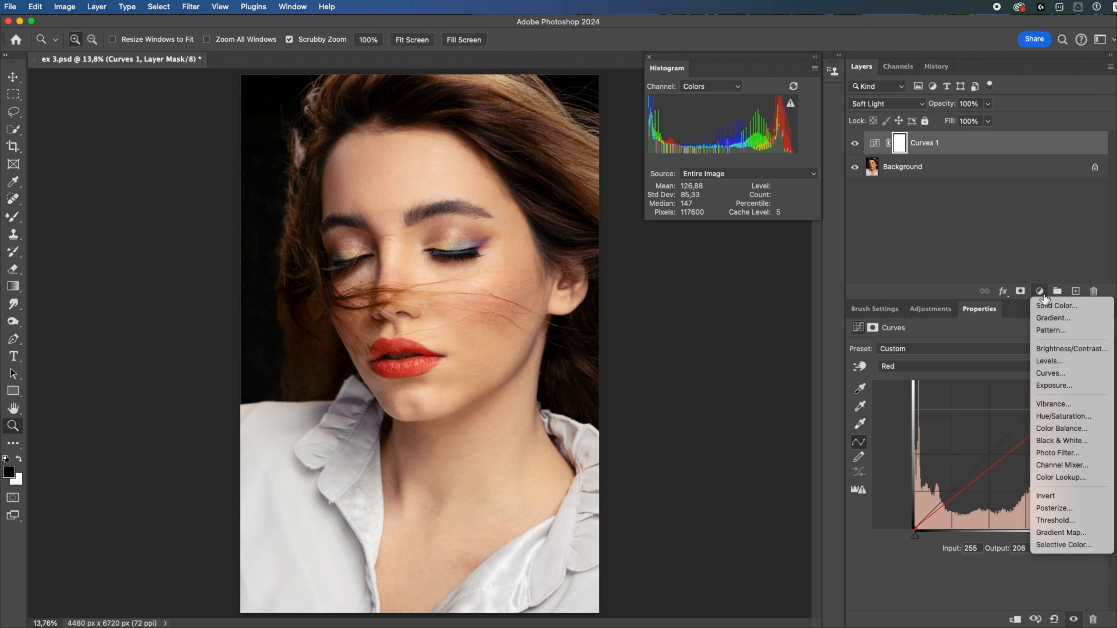
pyautogui.click(1069, 542)
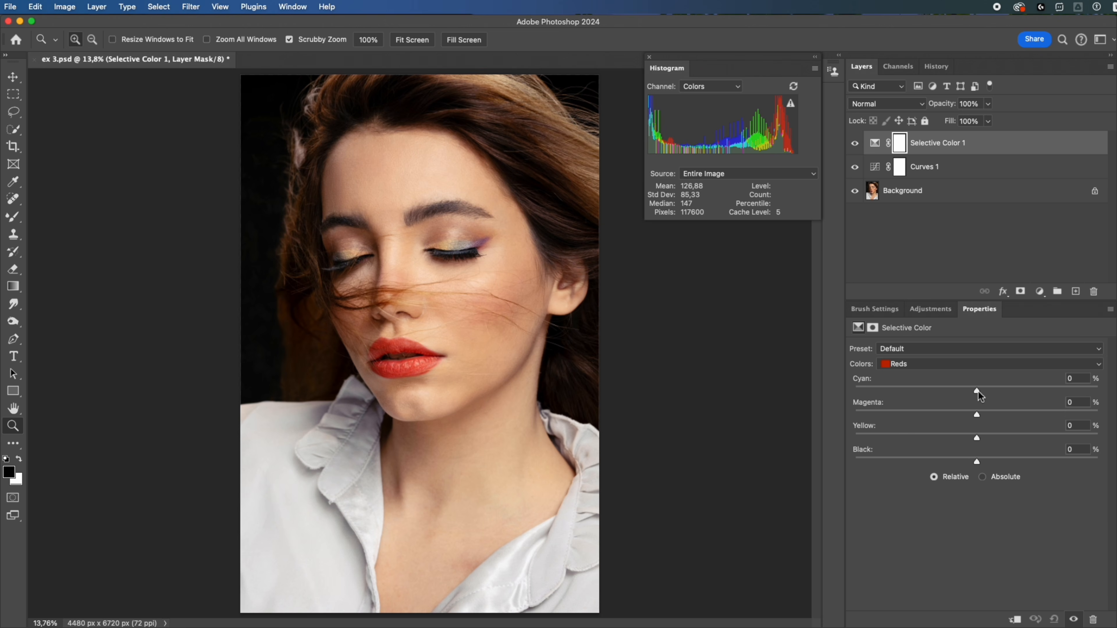
pyautogui.moveTo(977, 392); pyautogui.dragTo(958, 391)
pyautogui.click(938, 364)
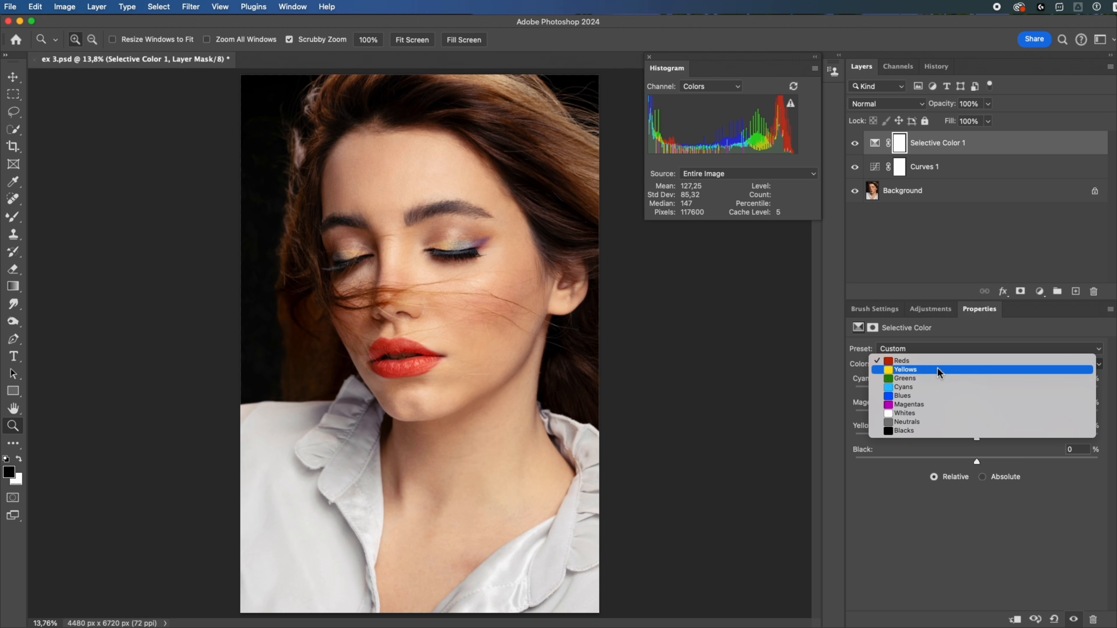
pyautogui.click(936, 371)
pyautogui.moveTo(976, 437); pyautogui.dragTo(950, 457)
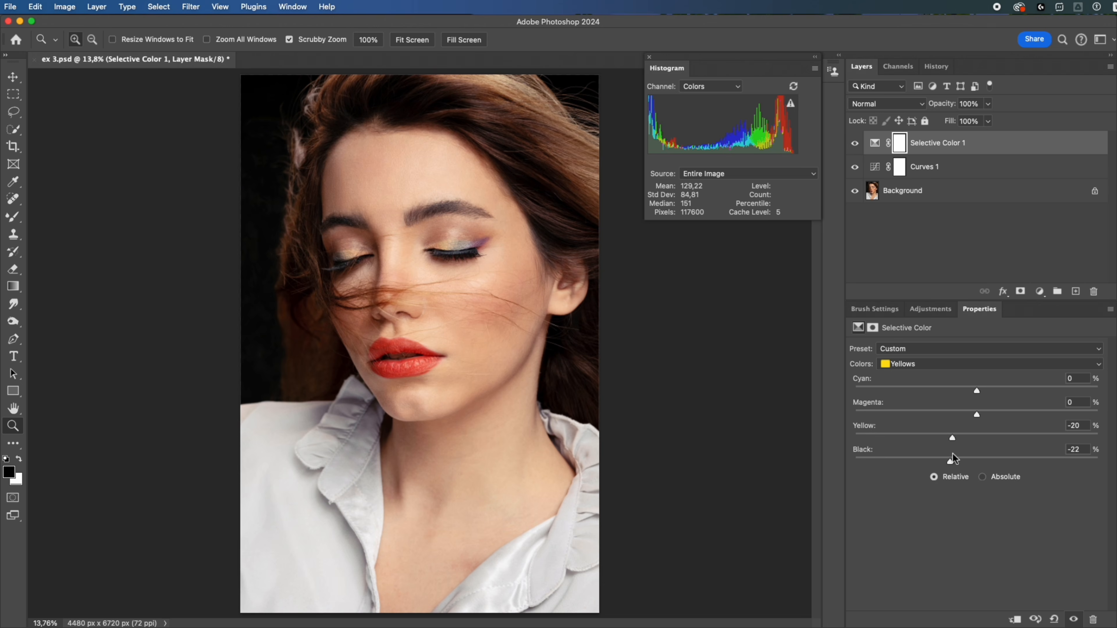
# - Add a Photo Filter adjustment with the Cyan filter at 16% density
pyautogui.click(1039, 291)
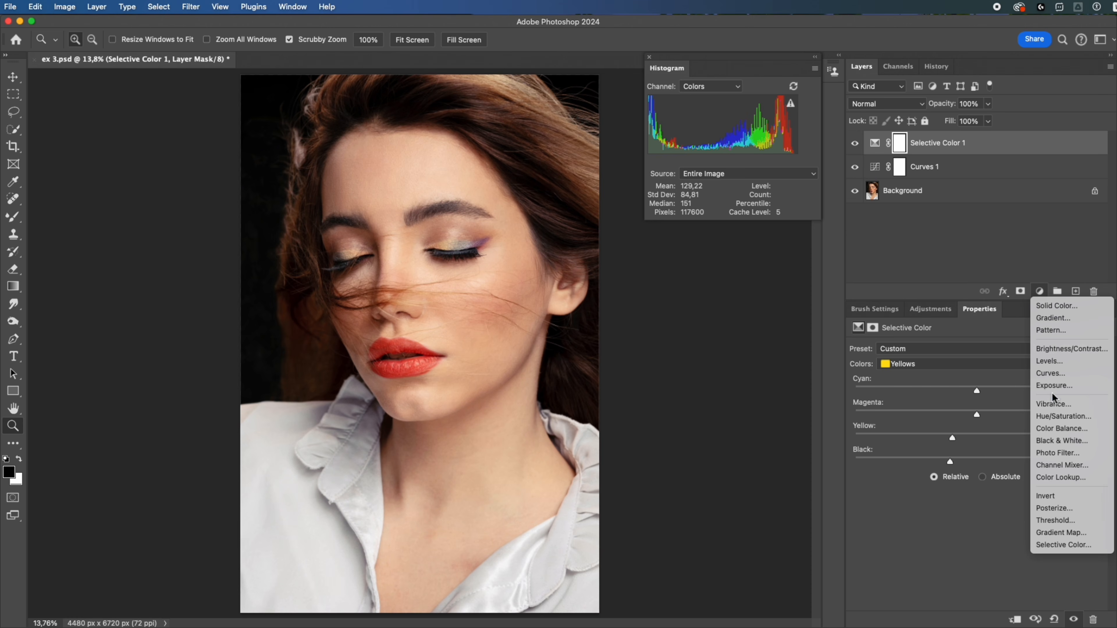
pyautogui.click(1052, 454)
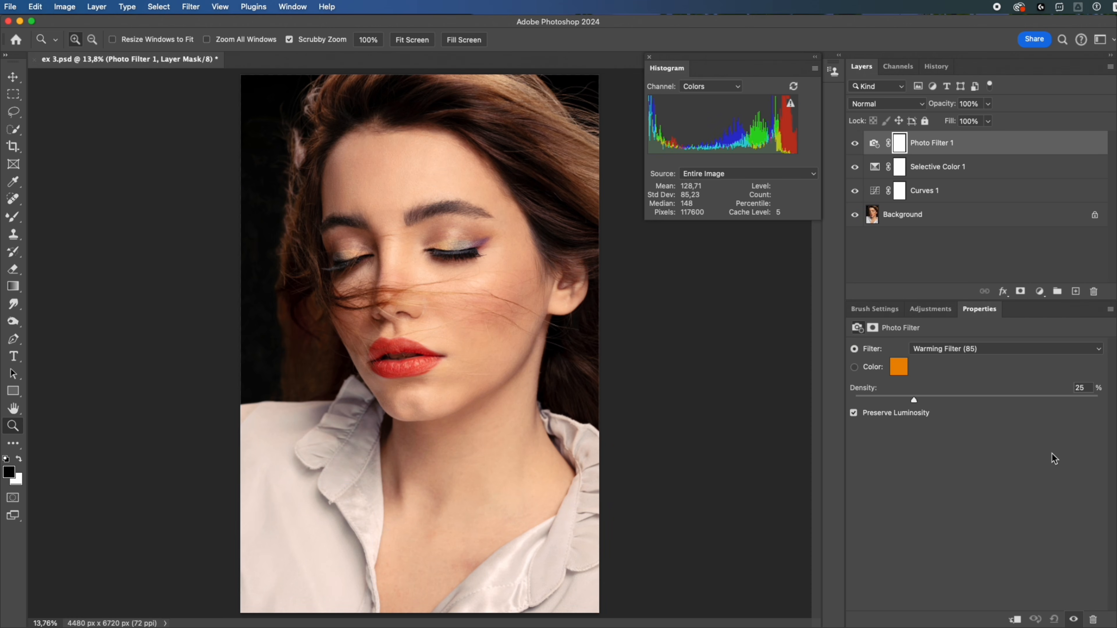
pyautogui.click(993, 349)
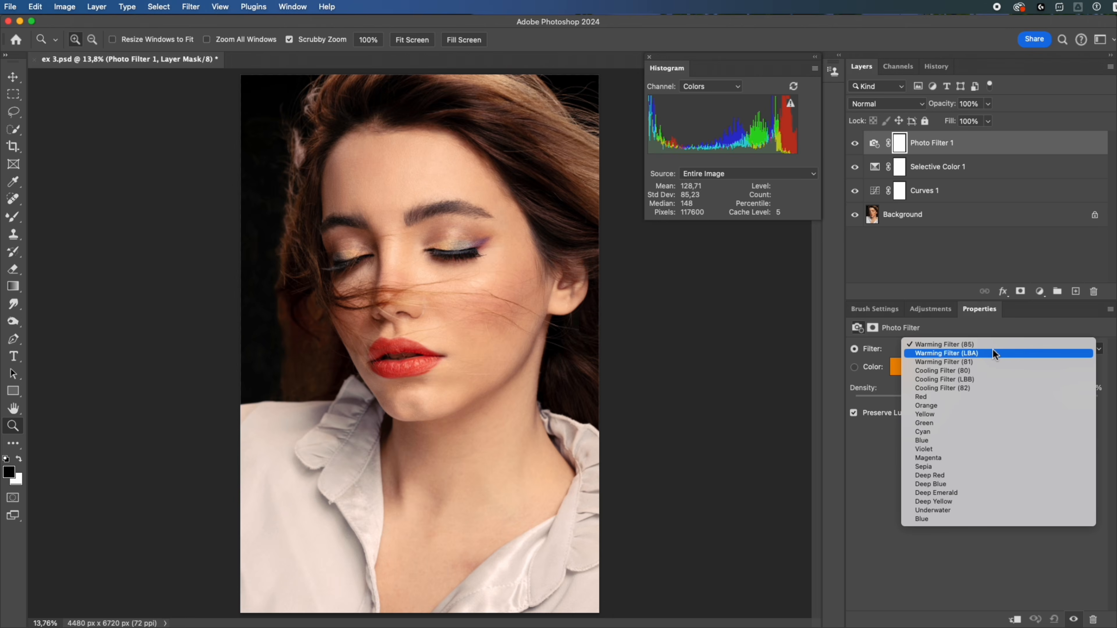
pyautogui.click(939, 431)
pyautogui.moveTo(914, 399); pyautogui.dragTo(892, 397)
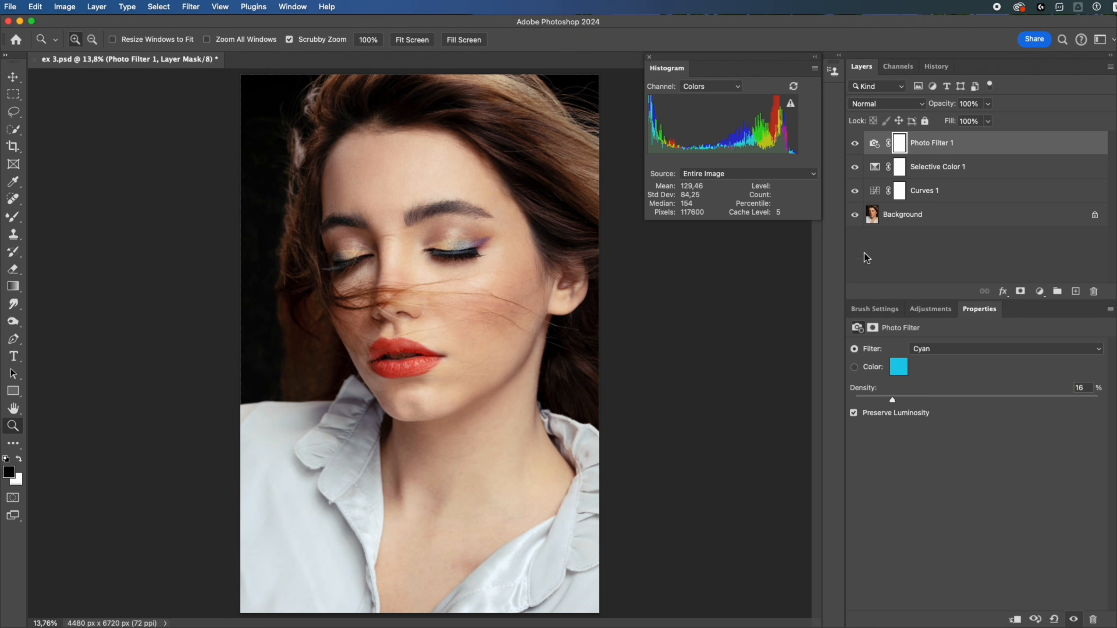
# - Group the Photo Filter, Selective Color and Curves layers, and compare the portrait with the group hidden and shown
pyautogui.keyDown('shift'); pyautogui.click(964, 175); pyautogui.keyUp('shift')
pyautogui.keyDown('shift'); pyautogui.click(962, 191); pyautogui.keyUp('shift')
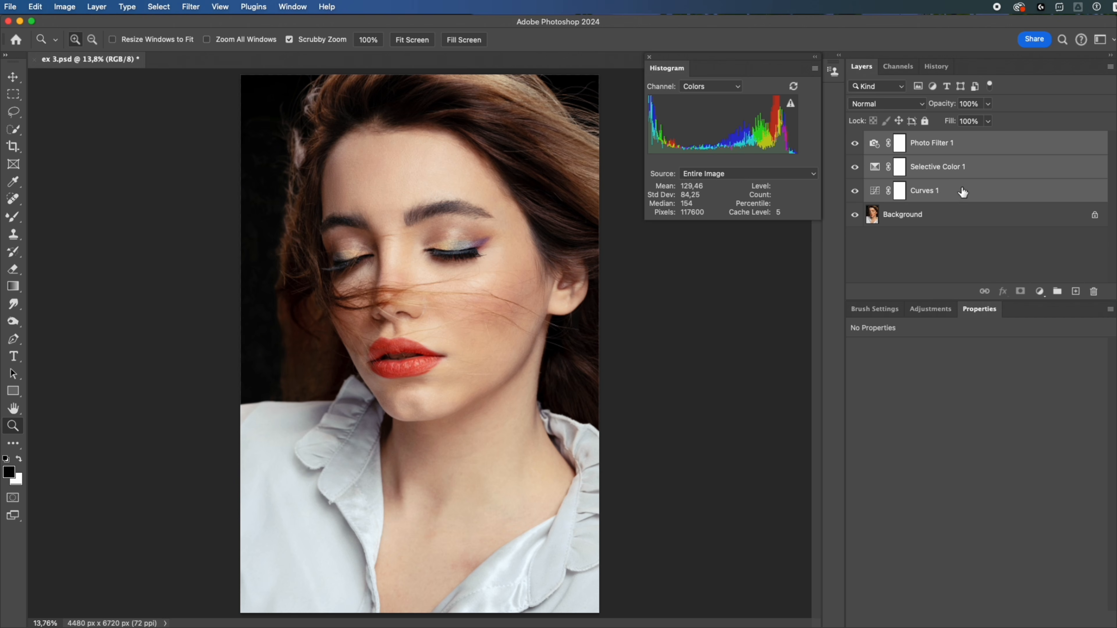
pyautogui.click(1057, 291)
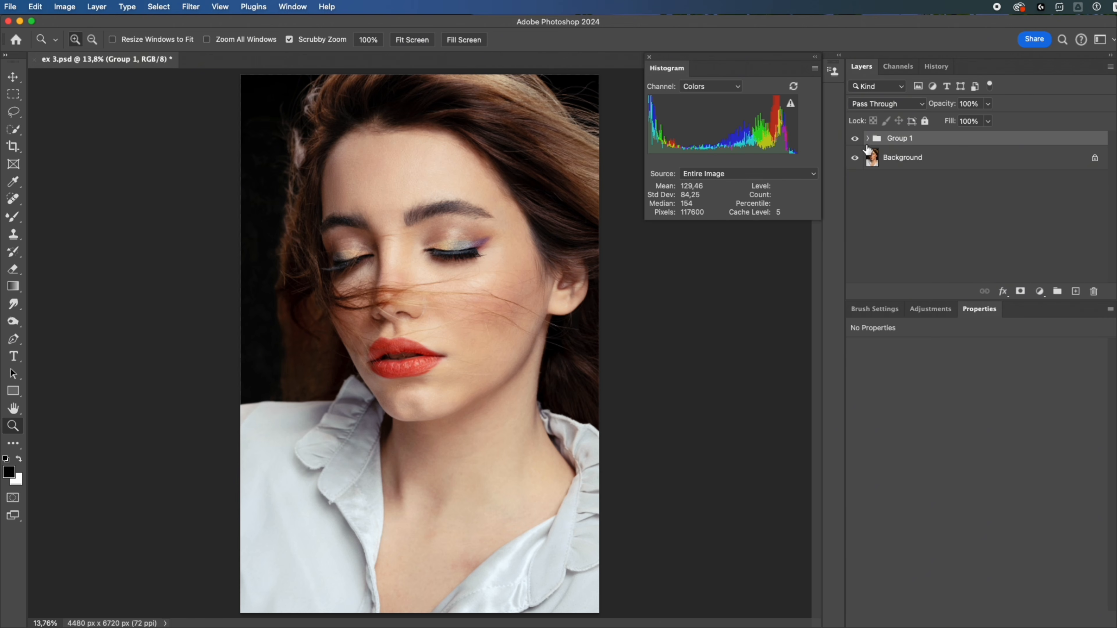
pyautogui.click(855, 138)
pyautogui.click(855, 139)
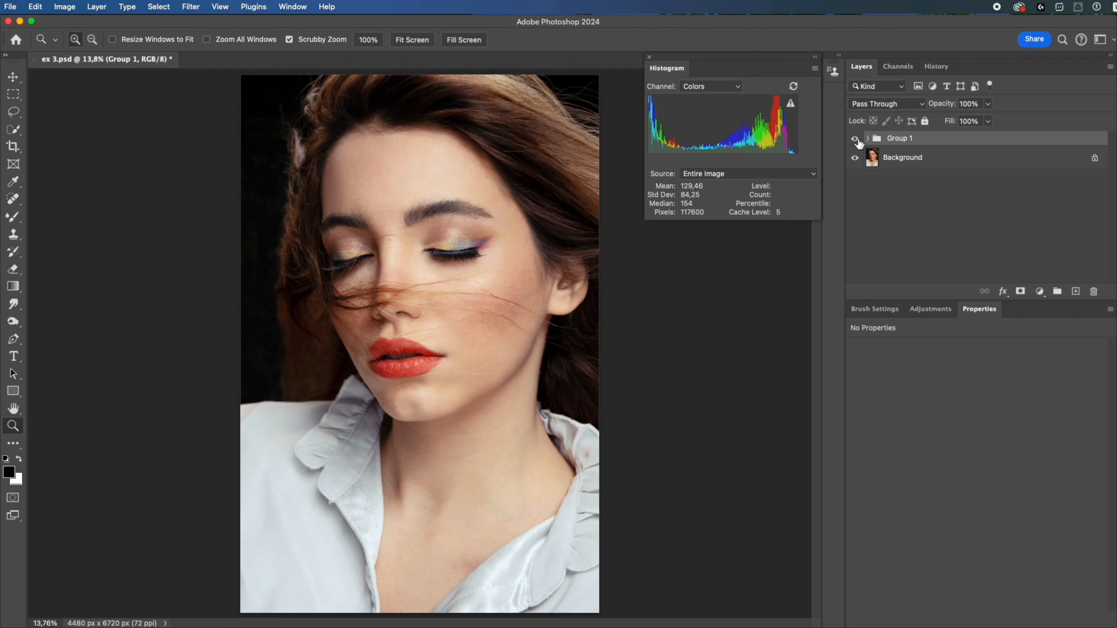